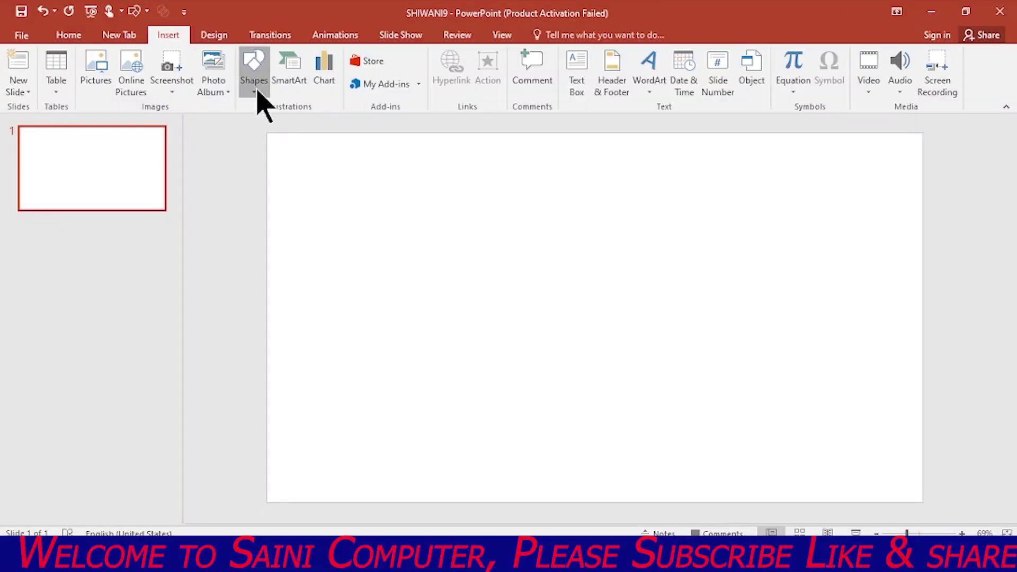
- Open the Shapes gallery on the blank slide
{"action": "left_click", "coordinate": [255, 95]}
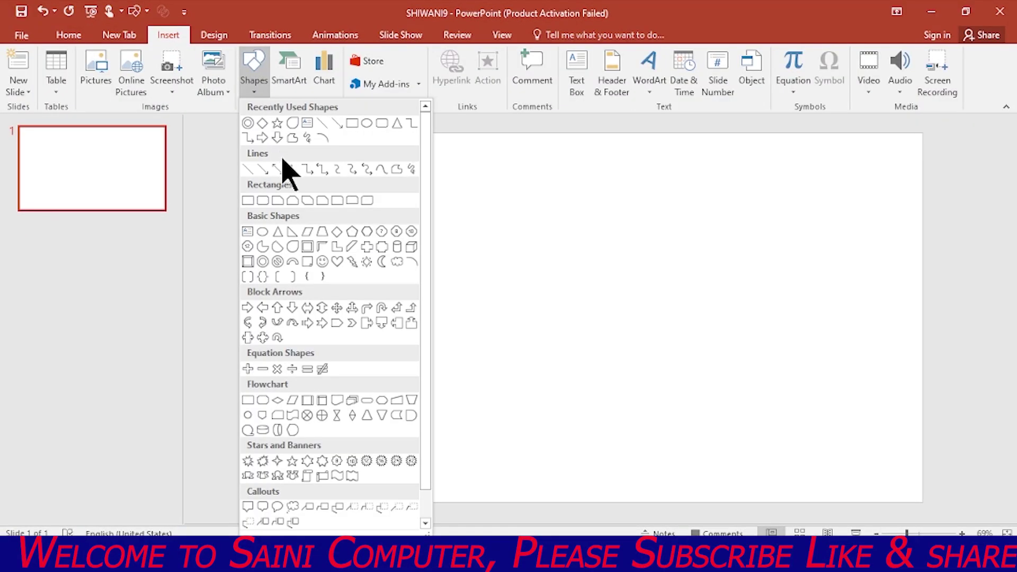
- Draw a Teardrop shape about 1.36" by 1.35" and rotate it so its point faces down
{"action": "left_click", "coordinate": [292, 123]}
{"action": "left_click_drag", "start_coordinate": [328, 203], "coordinate": [368, 275]}
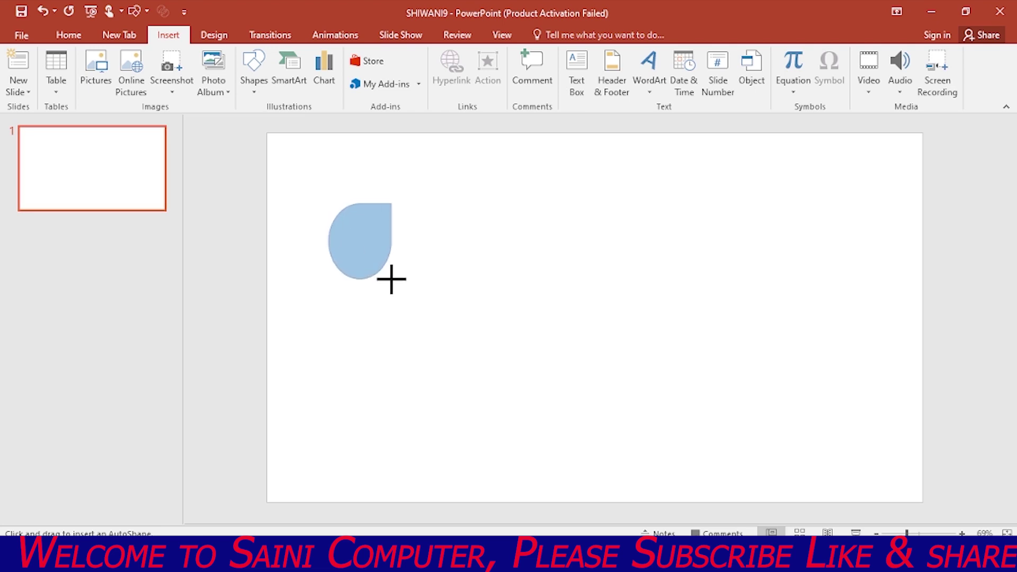
{"action": "left_click_drag", "start_coordinate": [361, 176], "coordinate": [415, 285]}
{"action": "left_click_drag", "start_coordinate": [408, 237], "coordinate": [407, 232]}
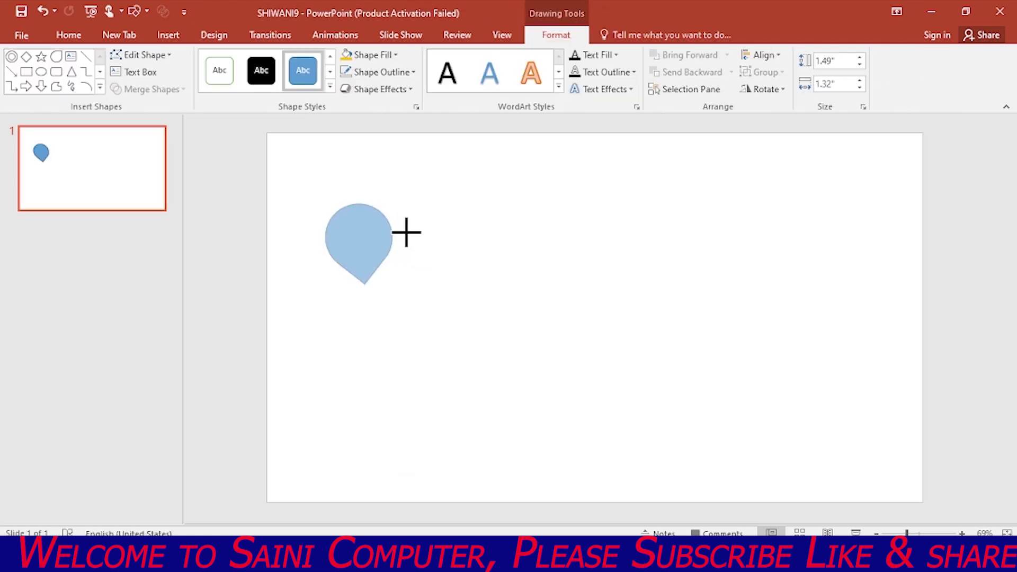
{"action": "left_click_drag", "start_coordinate": [405, 269], "coordinate": [402, 276]}
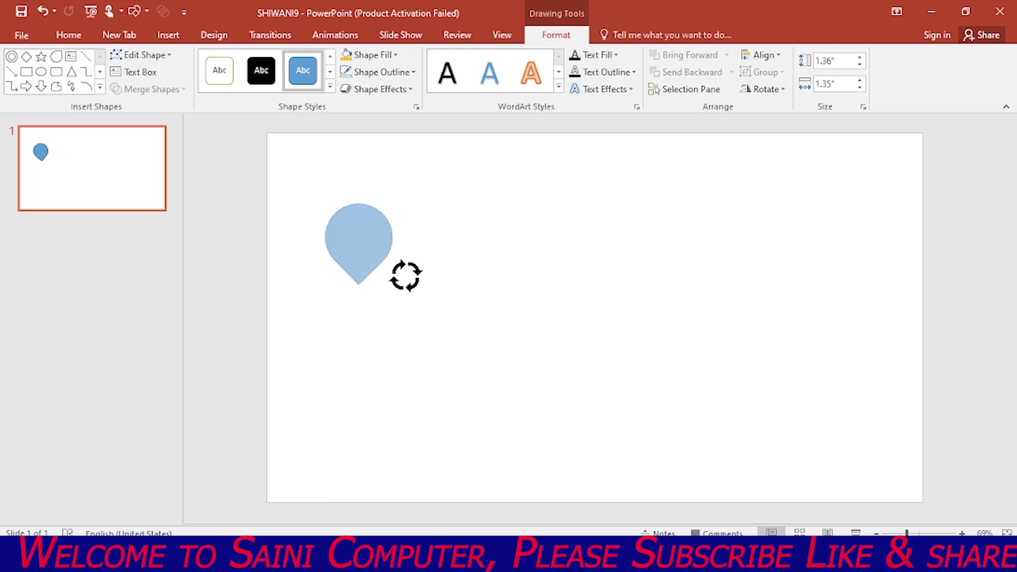
{"action": "right_click", "coordinate": [359, 227]}
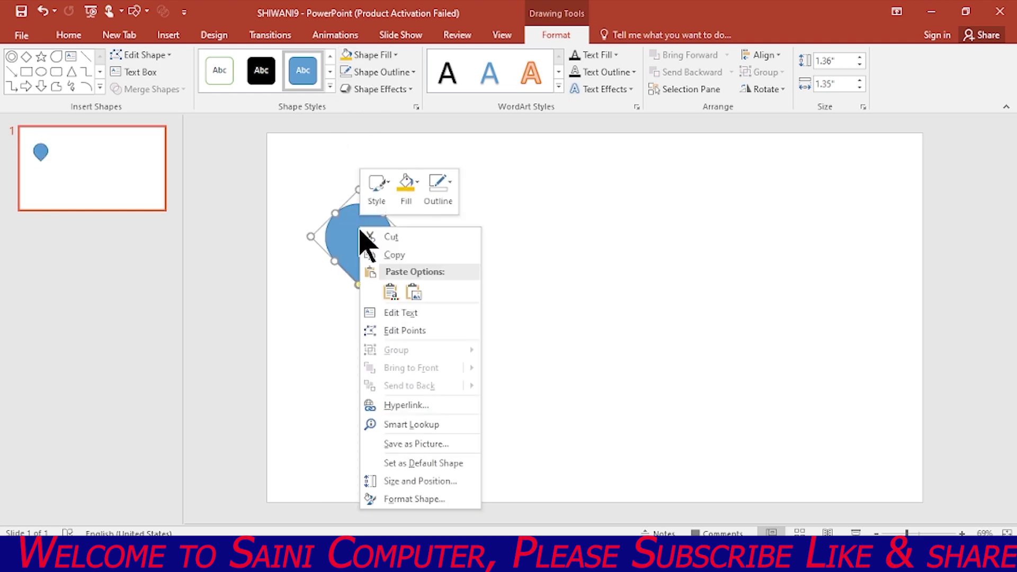
- Apply a rounded Top bevel of 80 pt width and 80 pt height to the teardrop
{"action": "left_click", "coordinate": [407, 496]}
{"action": "left_click", "coordinate": [858, 179]}
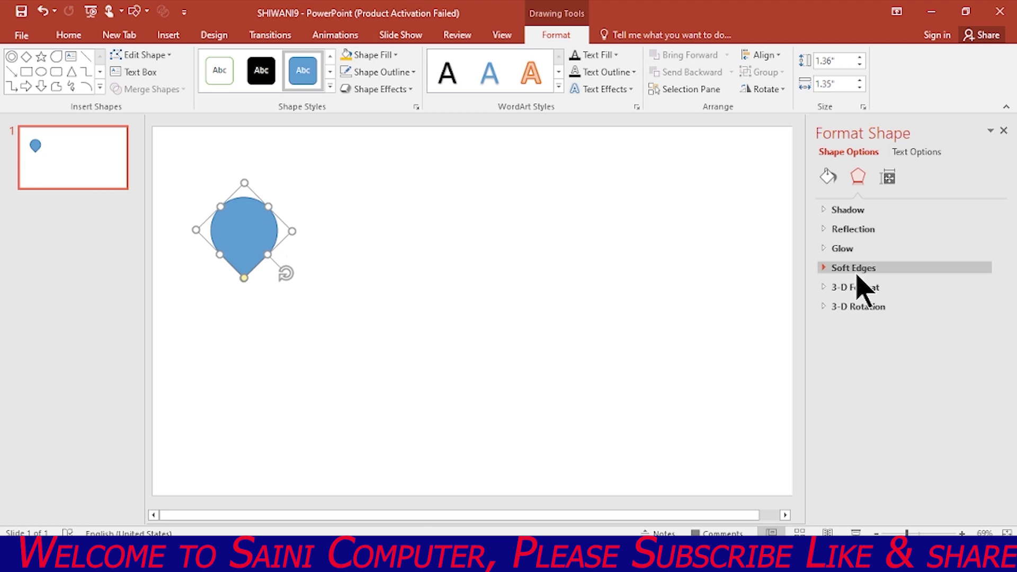
{"action": "left_click", "coordinate": [856, 286]}
{"action": "left_click", "coordinate": [873, 335]}
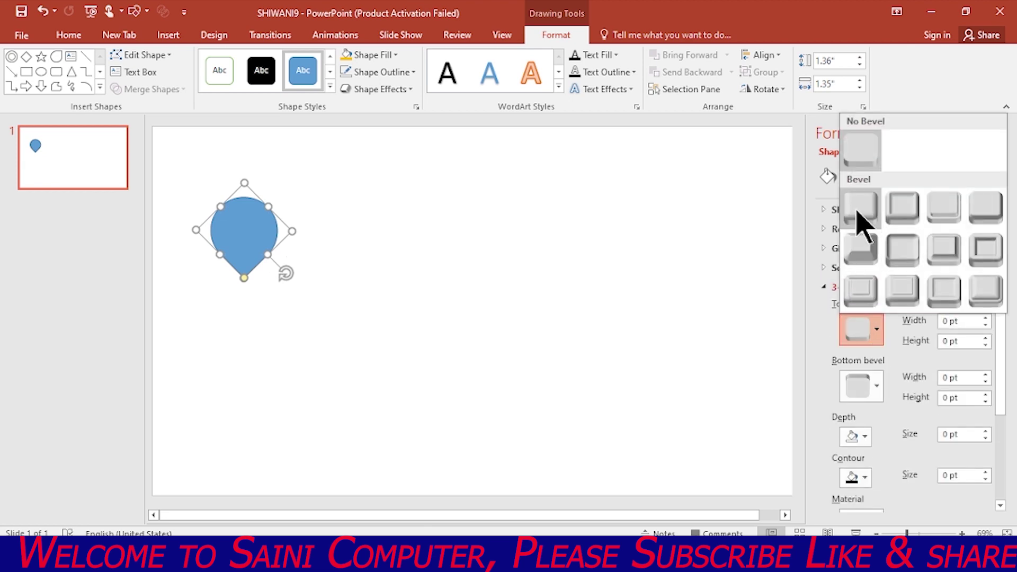
{"action": "left_click", "coordinate": [858, 212]}
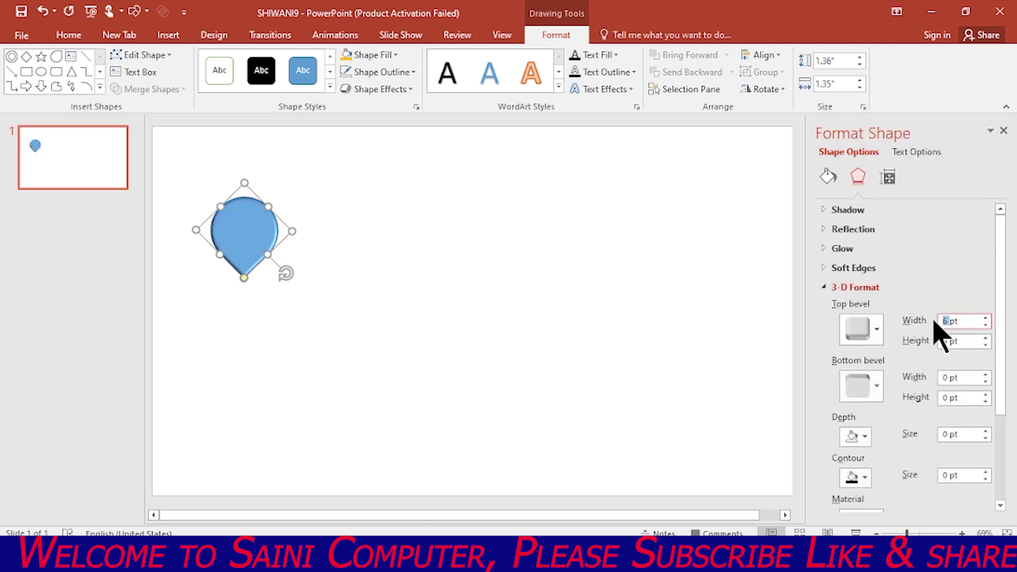
{"action": "type", "text": "8"}
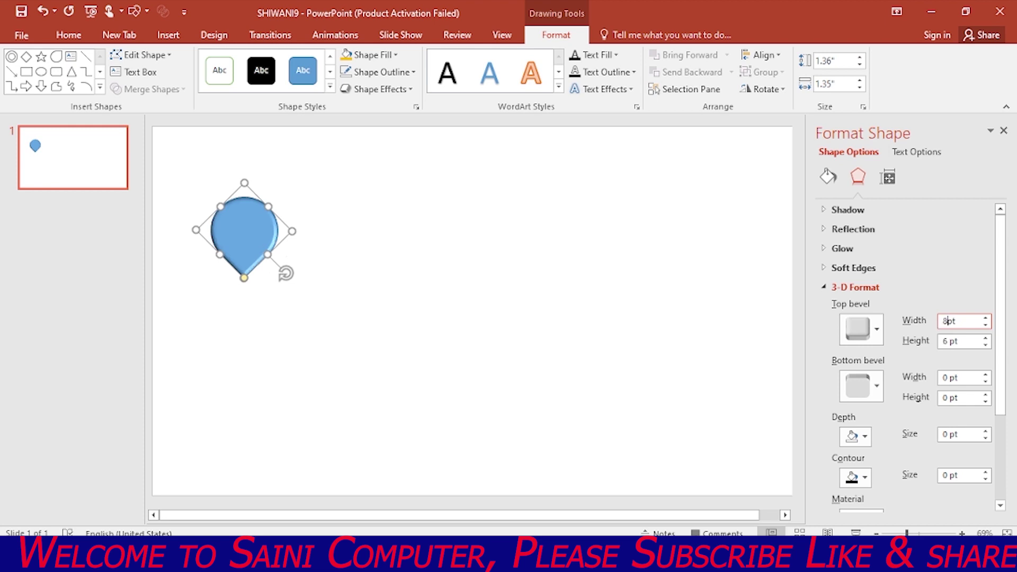
{"action": "type", "text": "0"}
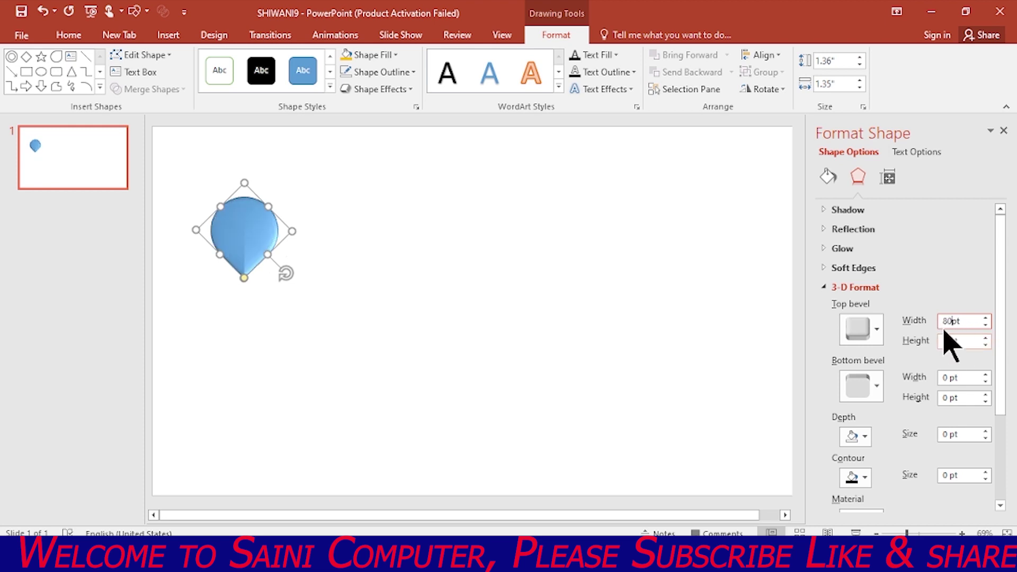
{"action": "type", "text": "80pt"}
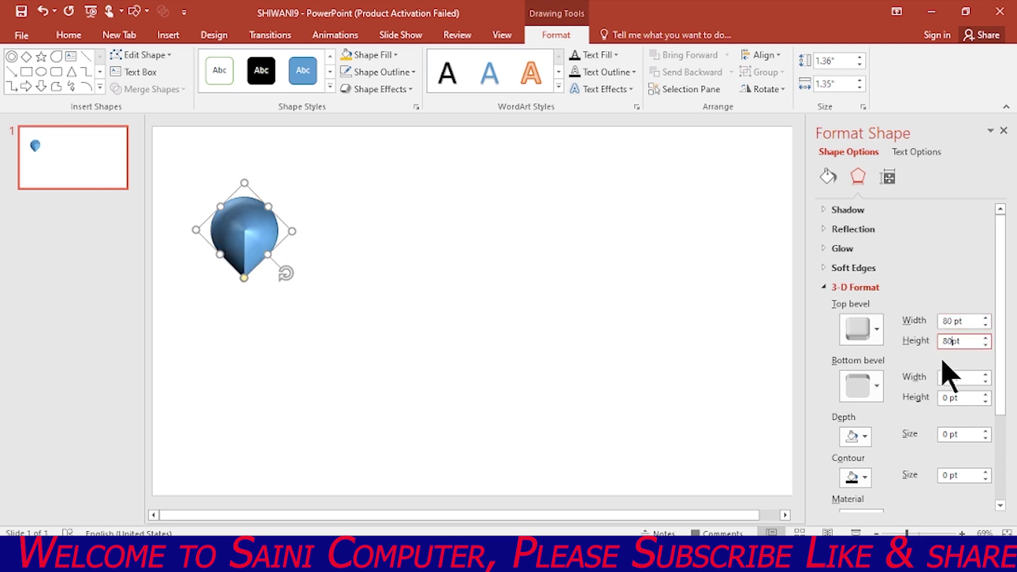
{"action": "left_click", "coordinate": [612, 374]}
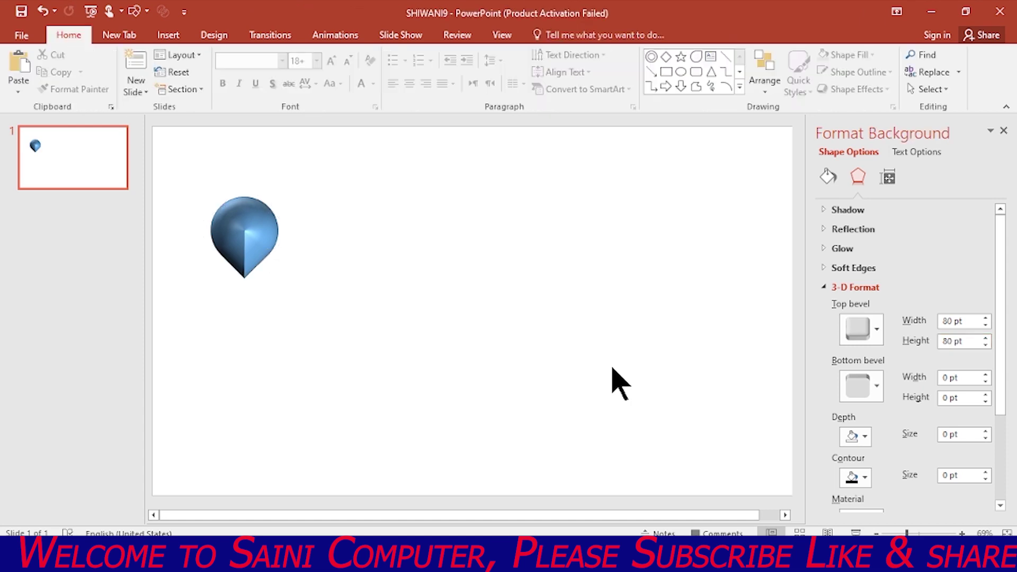
- Draw a small 0.24" oval circle beside the balloon
{"action": "left_click", "coordinate": [170, 36]}
{"action": "left_click", "coordinate": [253, 74]}
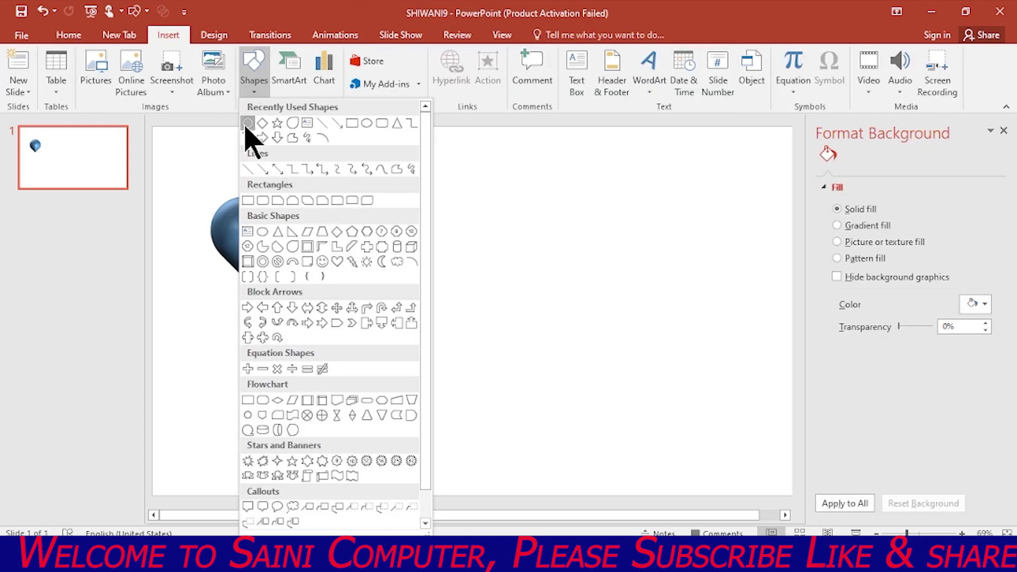
{"action": "left_click", "coordinate": [247, 125]}
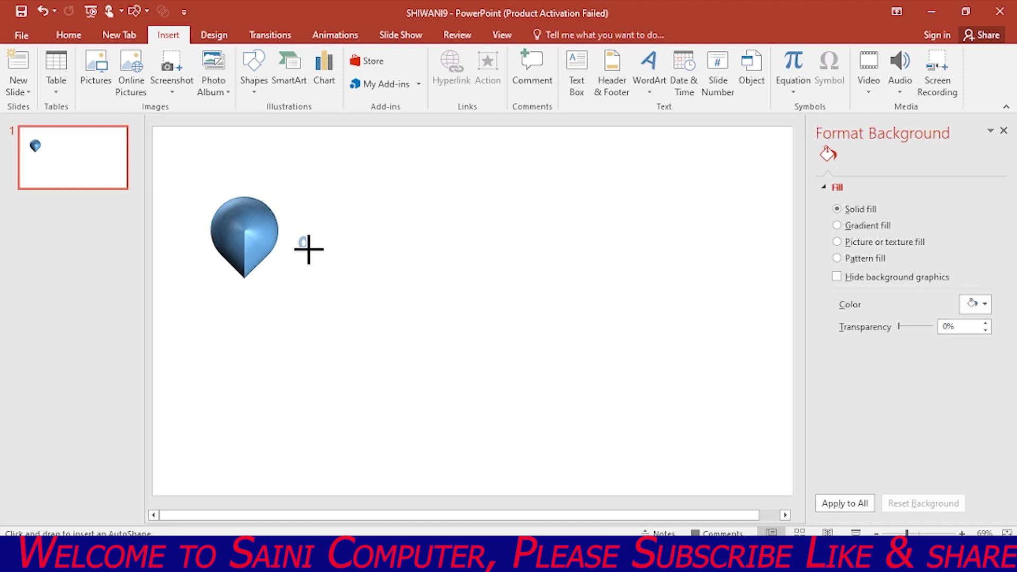
{"action": "left_click_drag", "start_coordinate": [298, 236], "coordinate": [310, 249]}
- Give the small circle a red fill and a red outline
{"action": "left_click", "coordinate": [371, 55]}
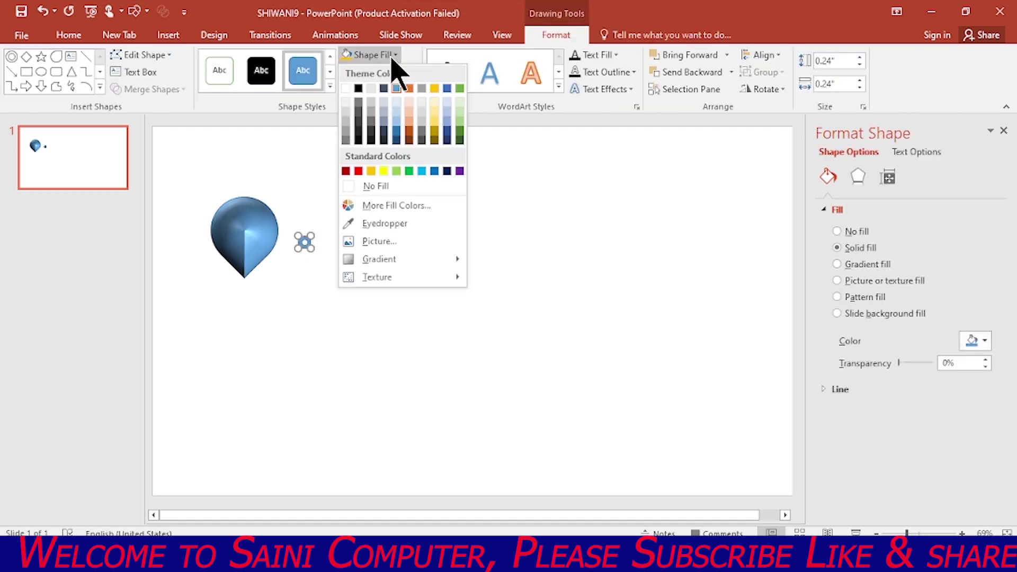
{"action": "left_click", "coordinate": [358, 170]}
{"action": "left_click", "coordinate": [381, 72]}
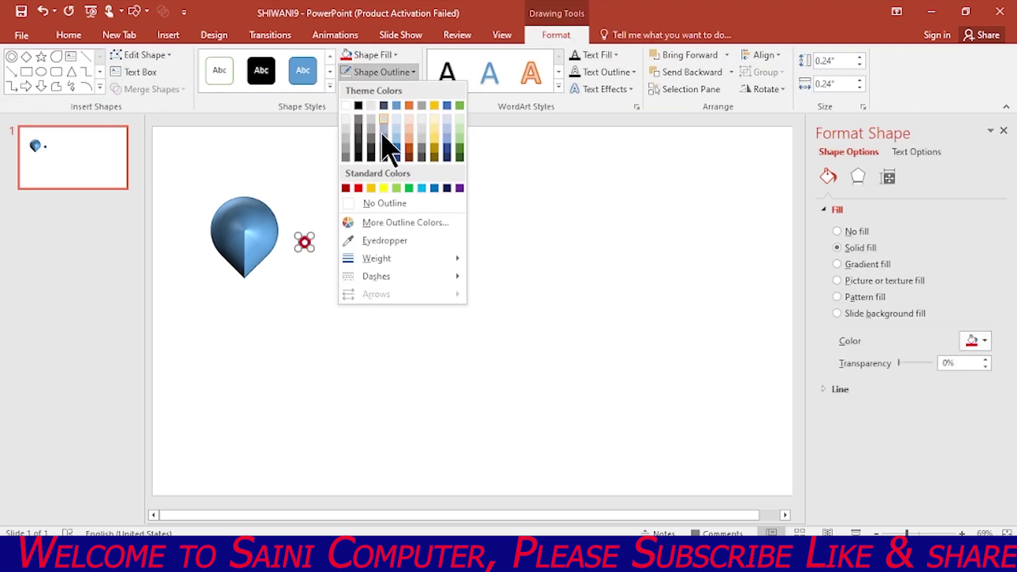
{"action": "left_click", "coordinate": [359, 188]}
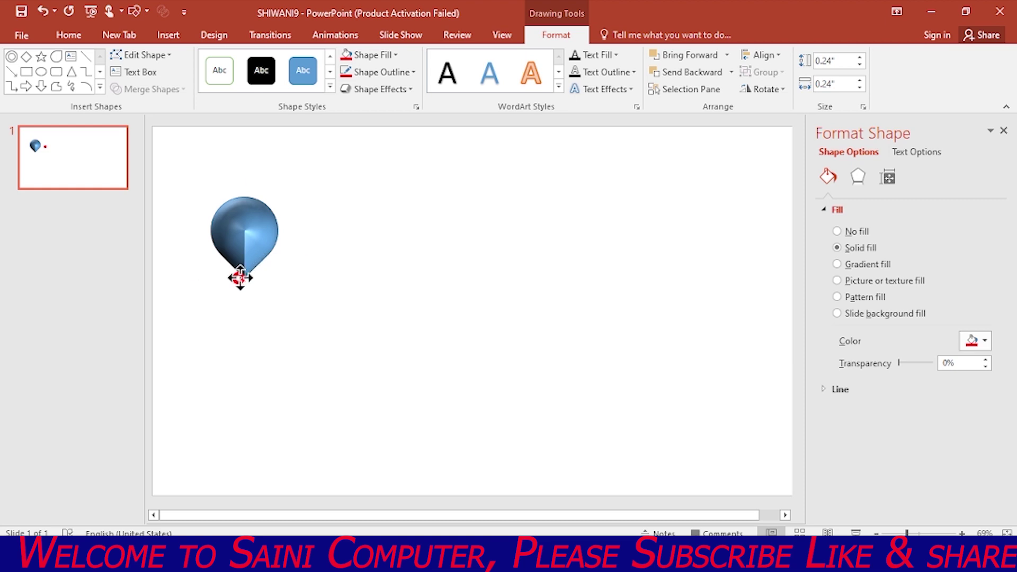
{"action": "left_click", "coordinate": [857, 177]}
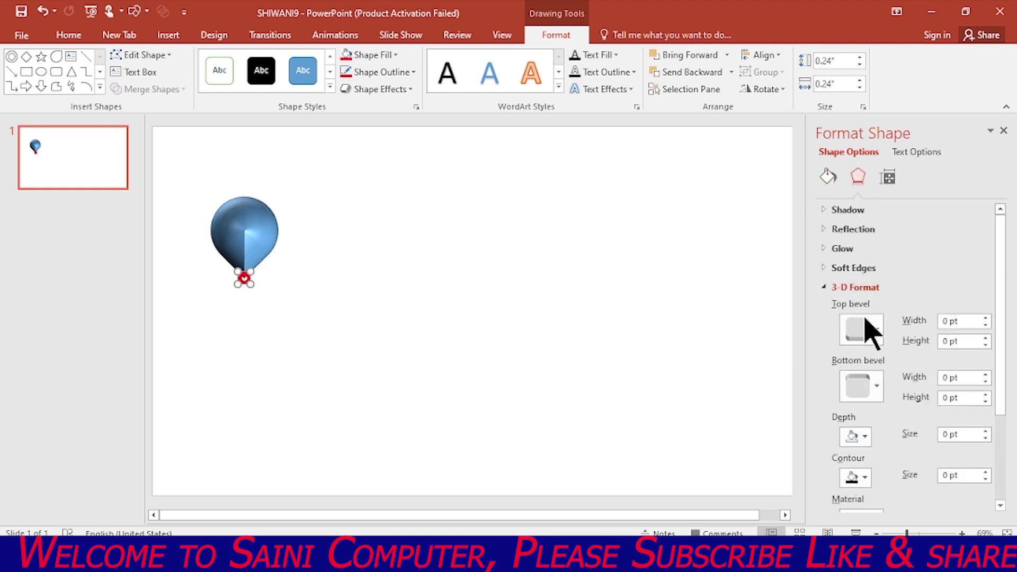
- Give the knot a 20 pt by 20 pt top bevel
{"action": "left_click", "coordinate": [861, 328]}
{"action": "left_click", "coordinate": [861, 297]}
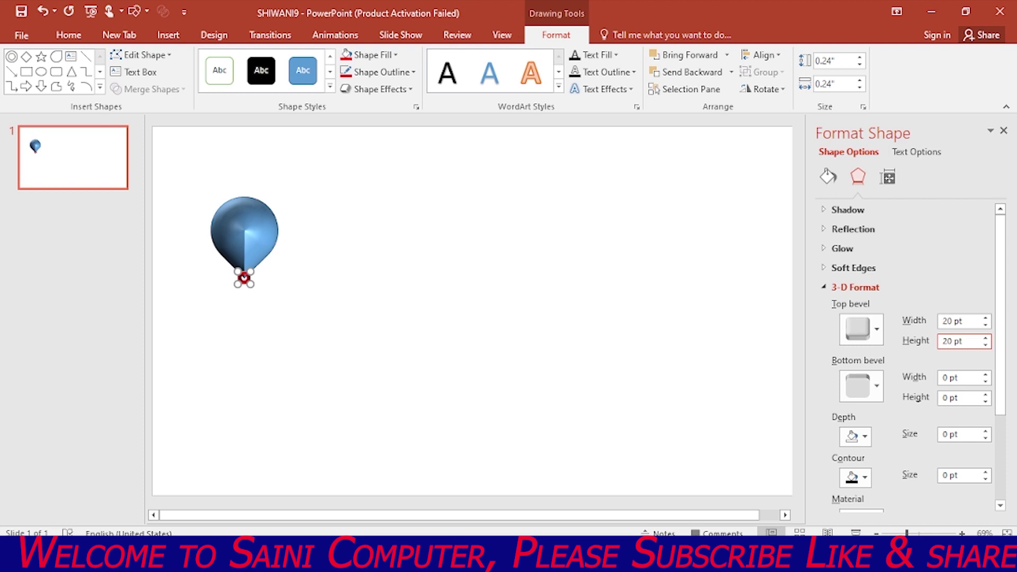
{"action": "scroll", "coordinate": [901, 470], "scroll_direction": "down", "scroll_amount": 3}
{"action": "scroll", "coordinate": [904, 423], "scroll_direction": "down", "scroll_amount": 1}
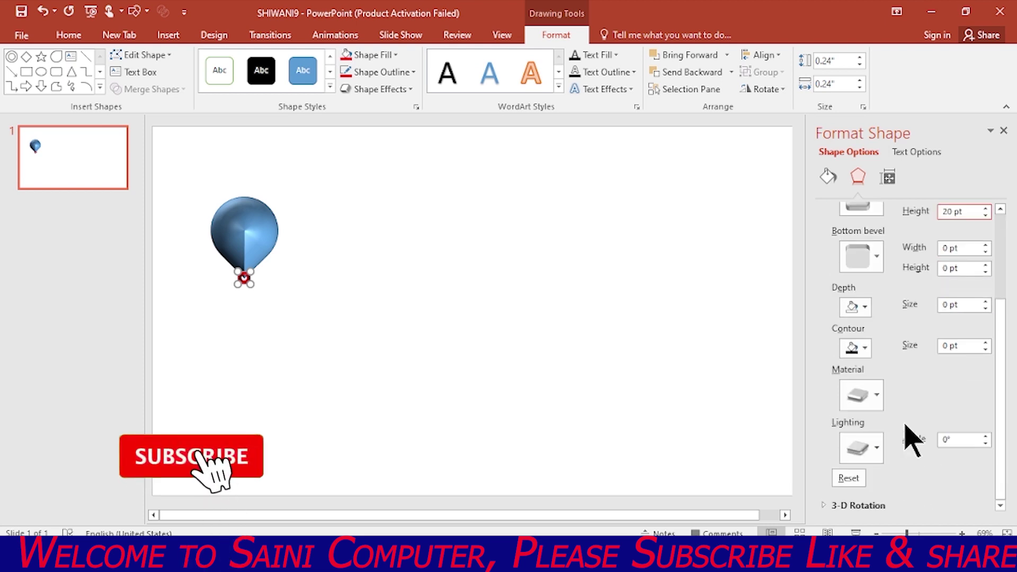
- Apply a parallel 3-D Rotation preset to the knot, then select the balloon body
{"action": "left_click", "coordinate": [879, 506]}
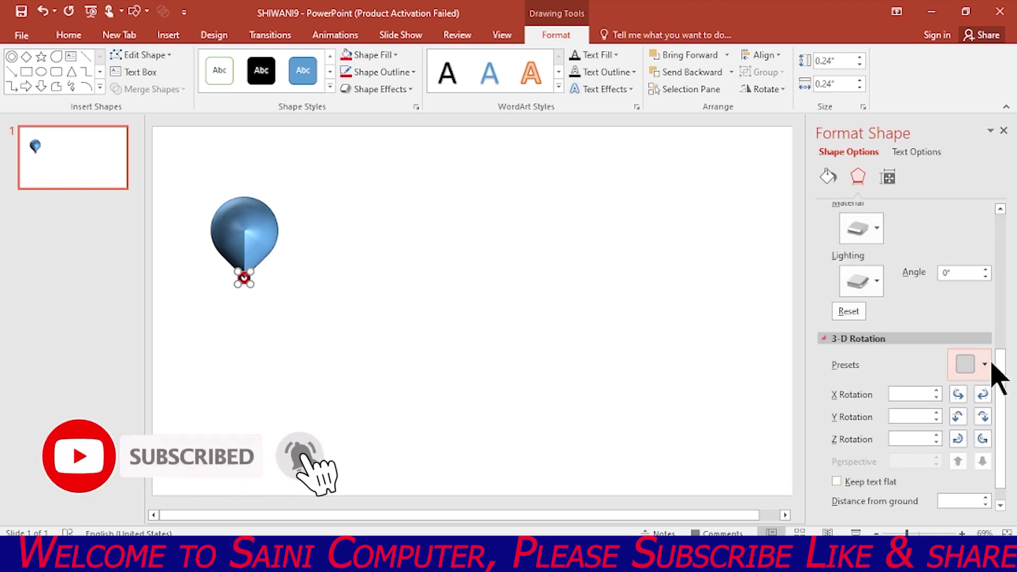
{"action": "left_click", "coordinate": [985, 365]}
{"action": "left_click", "coordinate": [907, 183]}
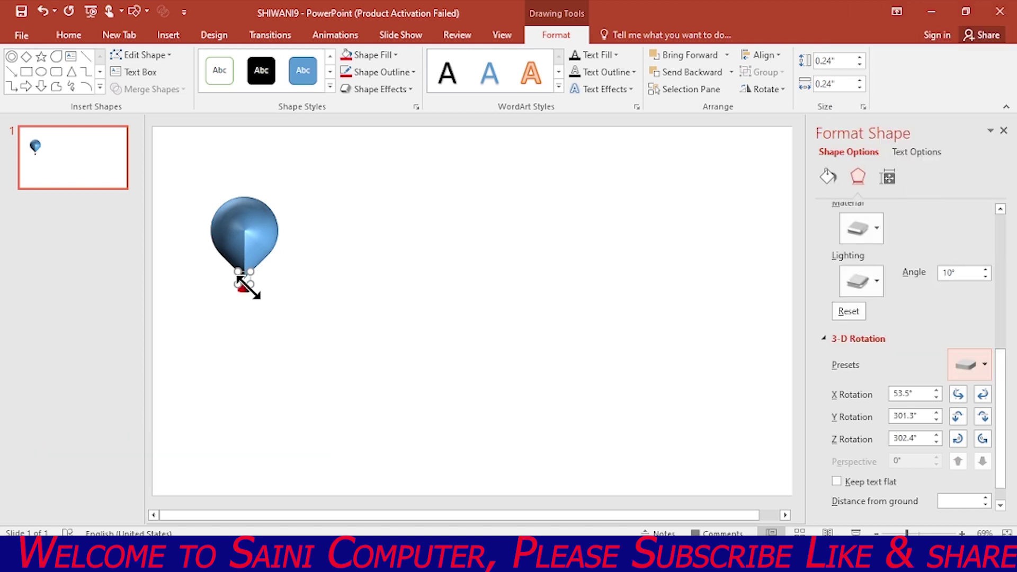
{"action": "left_click", "coordinate": [272, 246]}
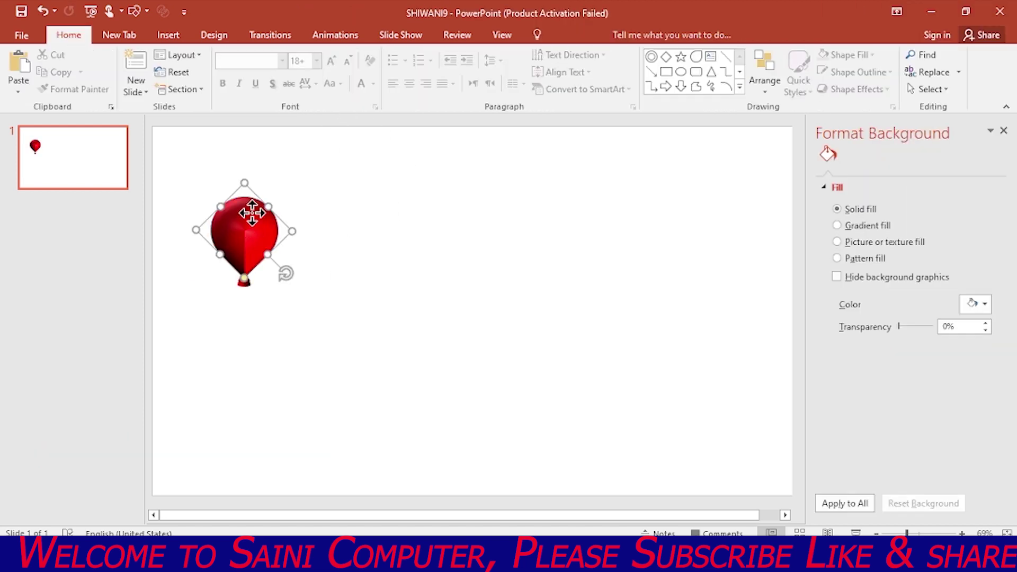
- Select the teardrop body and knot together and group them with Ctrl+G
{"action": "left_click", "coordinate": [356, 200]}
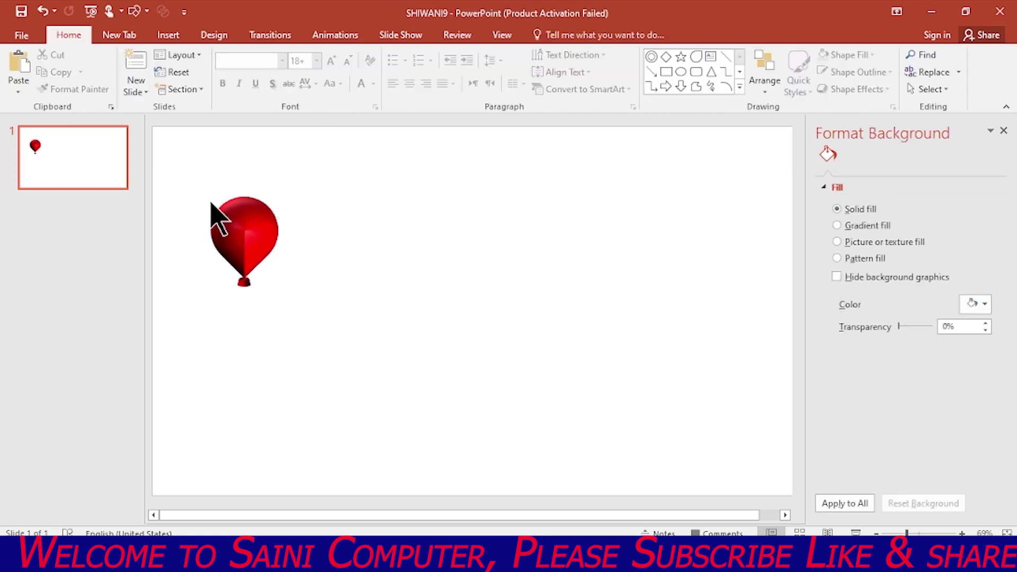
{"action": "left_click_drag", "start_coordinate": [197, 175], "coordinate": [288, 307]}
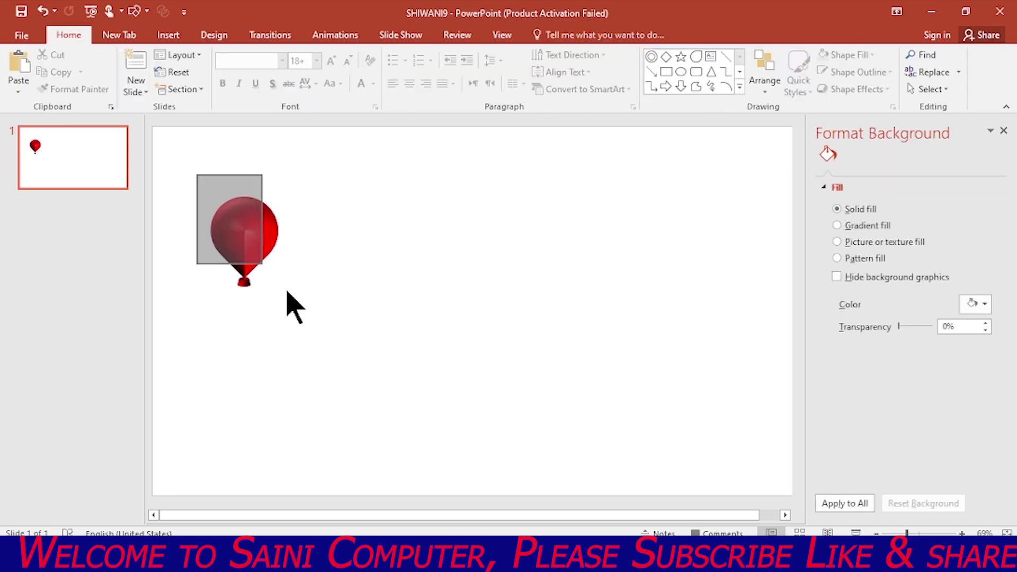
{"action": "left_click", "coordinate": [250, 262]}
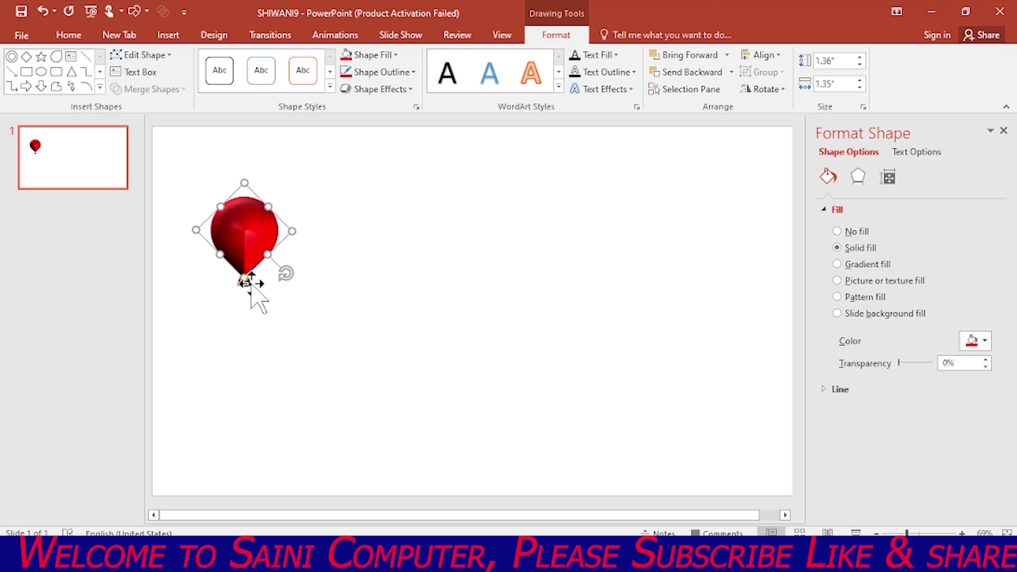
{"action": "left_click", "coordinate": [250, 293]}
{"action": "left_click", "coordinate": [244, 276]}
{"action": "left_click", "coordinate": [253, 235], "text": "shift"}
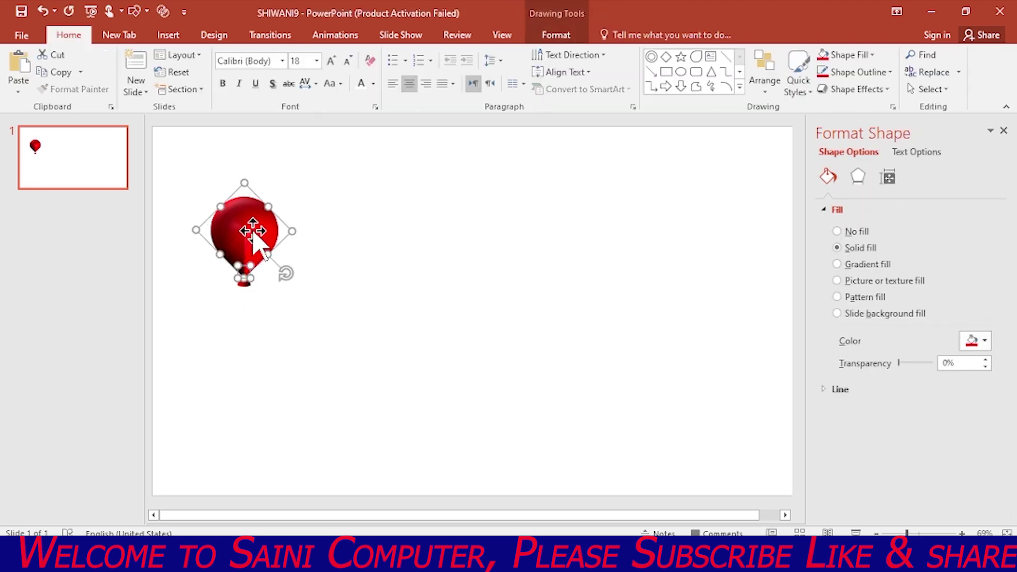
{"action": "key", "text": "ctrl+g"}
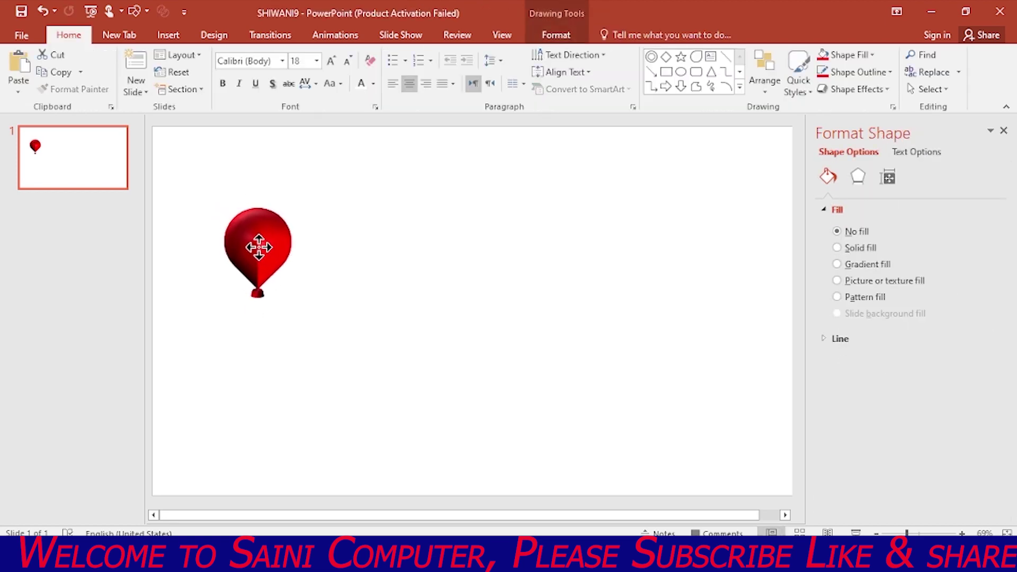
- Move the grouped balloon toward the slide's top-left and reopen the Shapes gallery
{"action": "left_click", "coordinate": [1003, 130]}
{"action": "left_click_drag", "start_coordinate": [369, 253], "coordinate": [347, 213]}
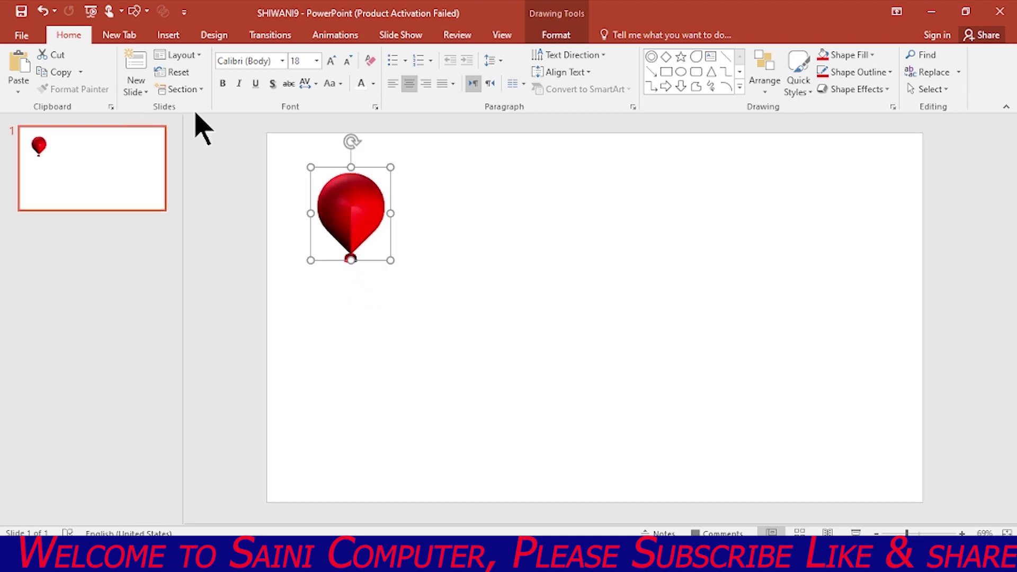
{"action": "left_click", "coordinate": [168, 35]}
{"action": "left_click", "coordinate": [251, 90]}
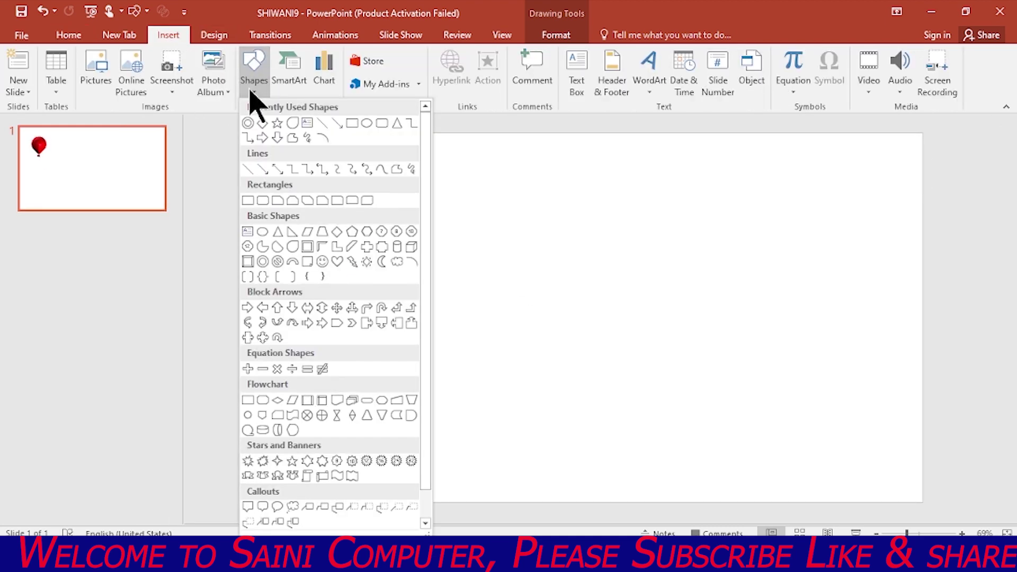
- Draw a wavy Scribble string, about 6.27" by 0.49", below the balloon with a black outline
{"action": "left_click", "coordinate": [307, 137]}
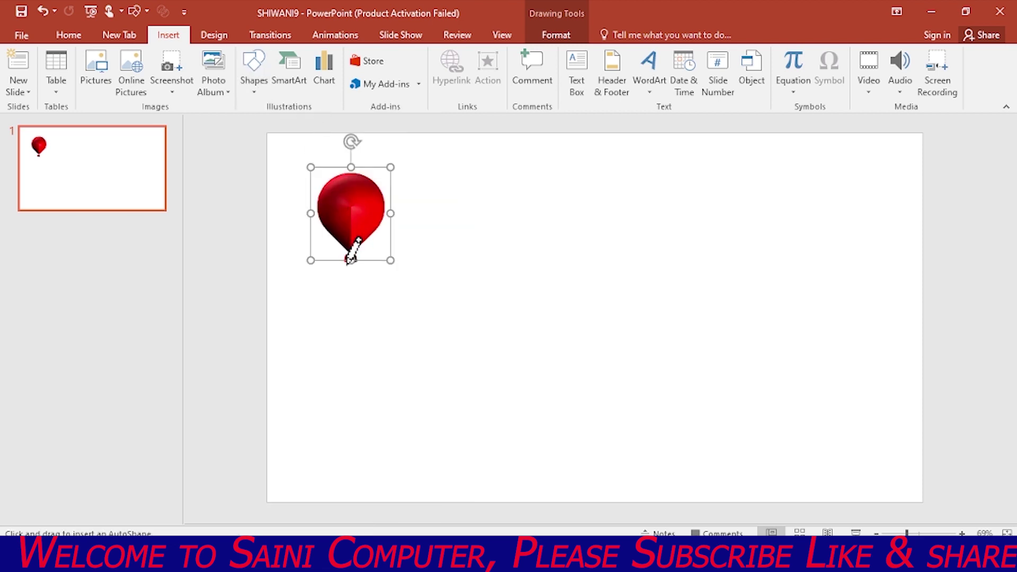
{"action": "left_click_drag", "start_coordinate": [347, 261], "coordinate": [340, 262]}
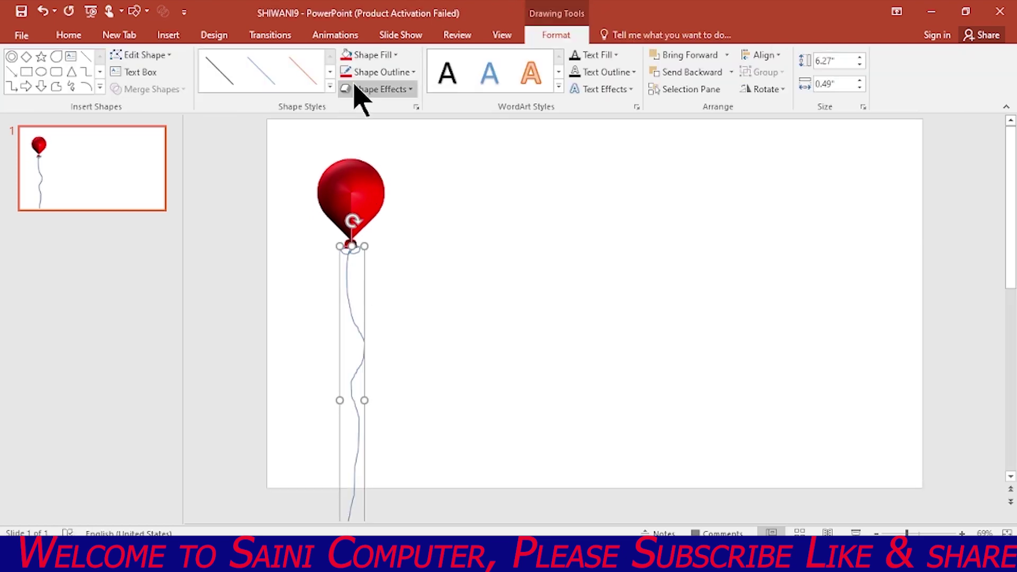
{"action": "left_click", "coordinate": [411, 73]}
{"action": "left_click", "coordinate": [358, 106]}
- Adjust the string's position under the knot and reselect it
{"action": "left_click", "coordinate": [449, 232]}
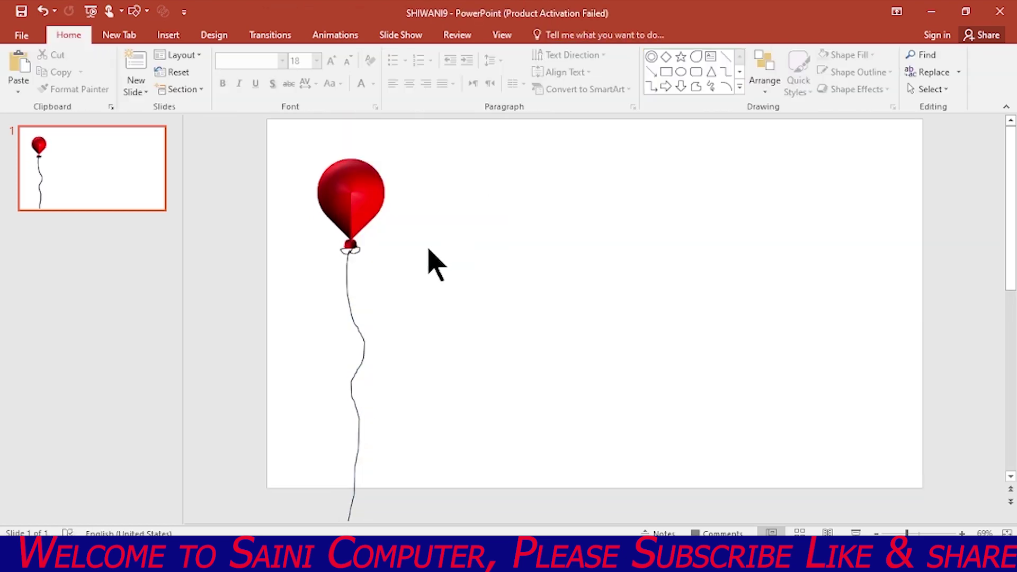
{"action": "left_click", "coordinate": [349, 252]}
{"action": "key", "text": "ctrl+z"}
{"action": "left_click", "coordinate": [401, 258]}
{"action": "left_click", "coordinate": [347, 288]}
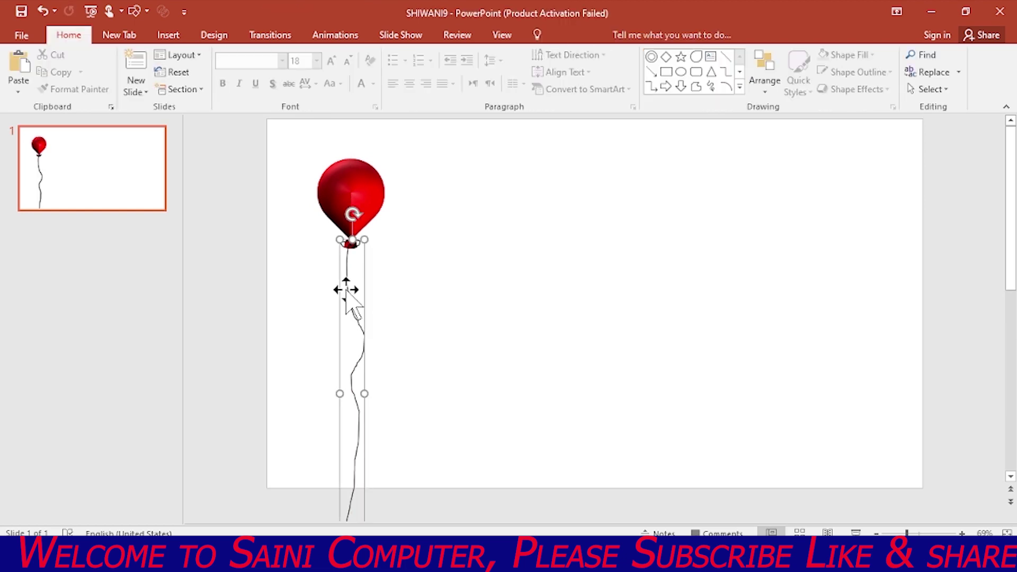
- Group the balloon with its string and move the group toward the top-left corner
{"action": "left_click", "coordinate": [368, 196], "text": "shift"}
{"action": "key", "text": "ctrl+g"}
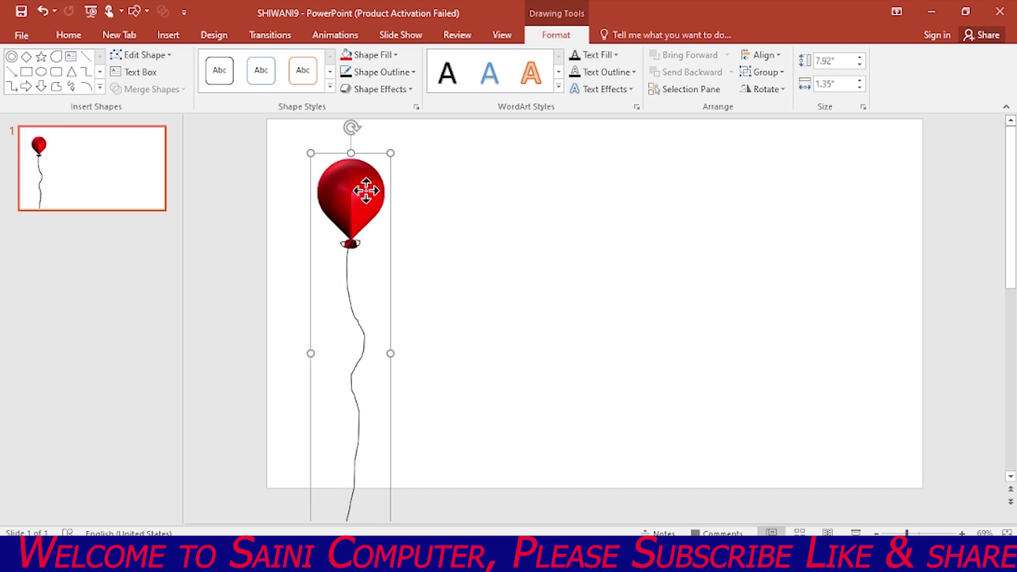
{"action": "left_click_drag", "start_coordinate": [365, 191], "coordinate": [332, 168]}
- Give the slide background a linear 90° blue-to-green gradient fill
{"action": "right_click", "coordinate": [324, 164]}
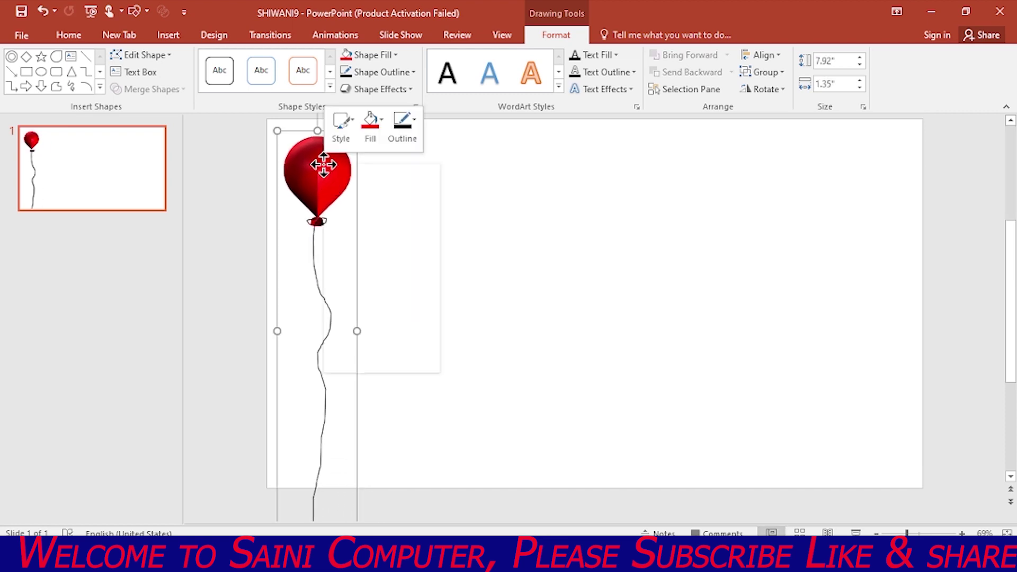
{"action": "left_click", "coordinate": [383, 368]}
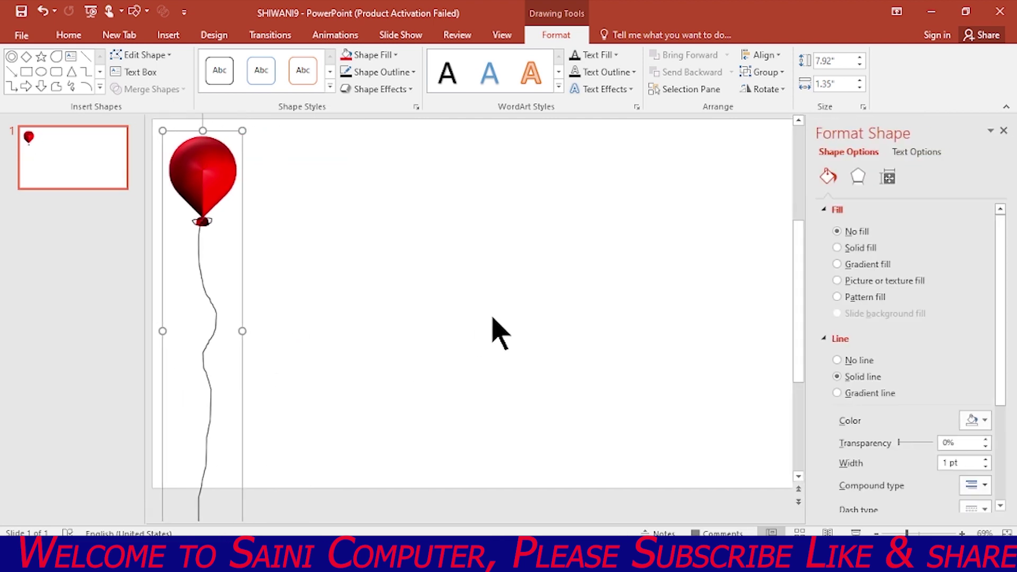
{"action": "left_click", "coordinate": [647, 317]}
{"action": "left_click", "coordinate": [837, 225]}
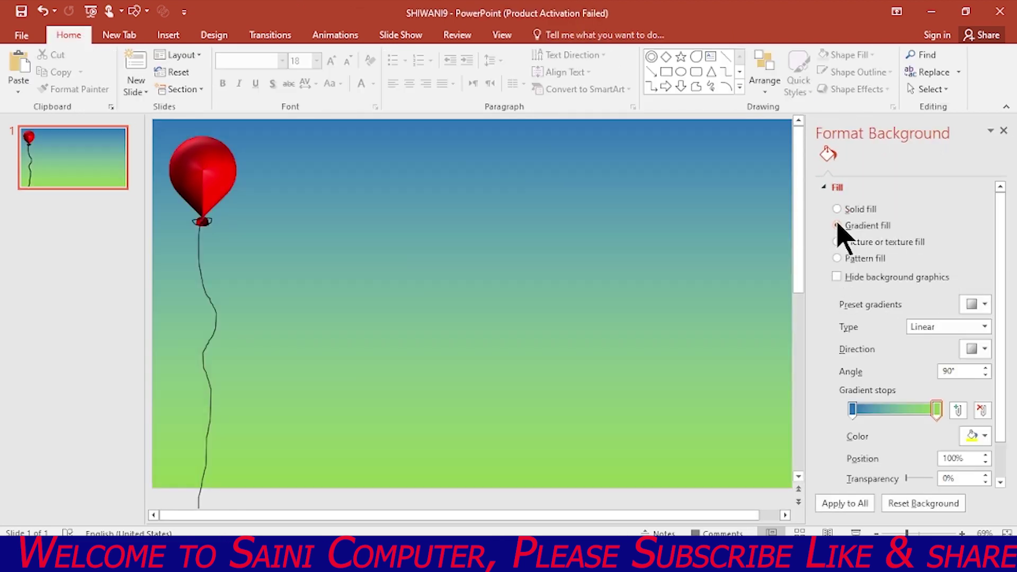
- Lighten a gradient stop so the background runs pale sky blue to light green, then close the pane
{"action": "left_click", "coordinate": [984, 436]}
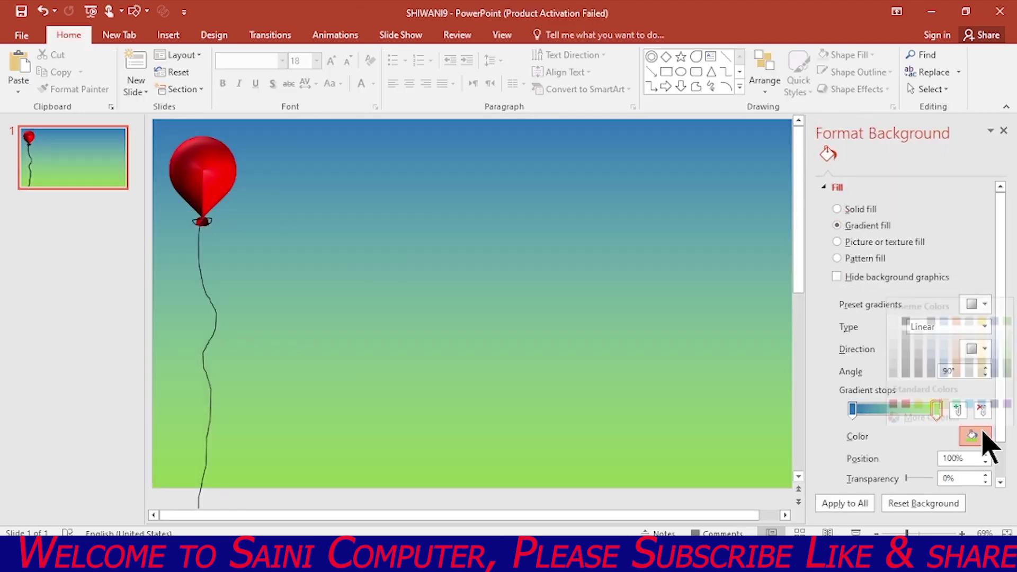
{"action": "left_click", "coordinate": [1009, 348]}
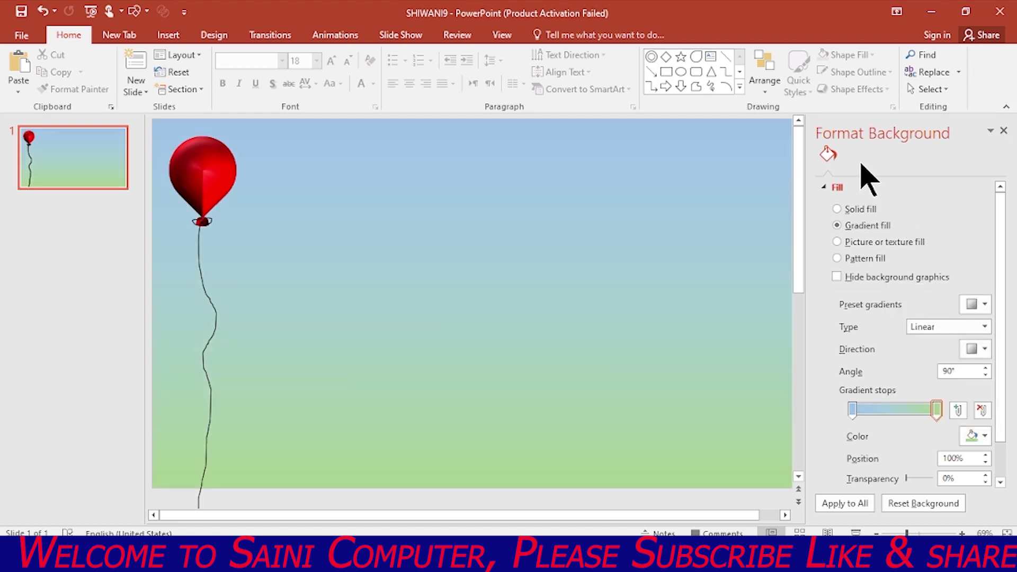
{"action": "left_click", "coordinate": [1003, 131]}
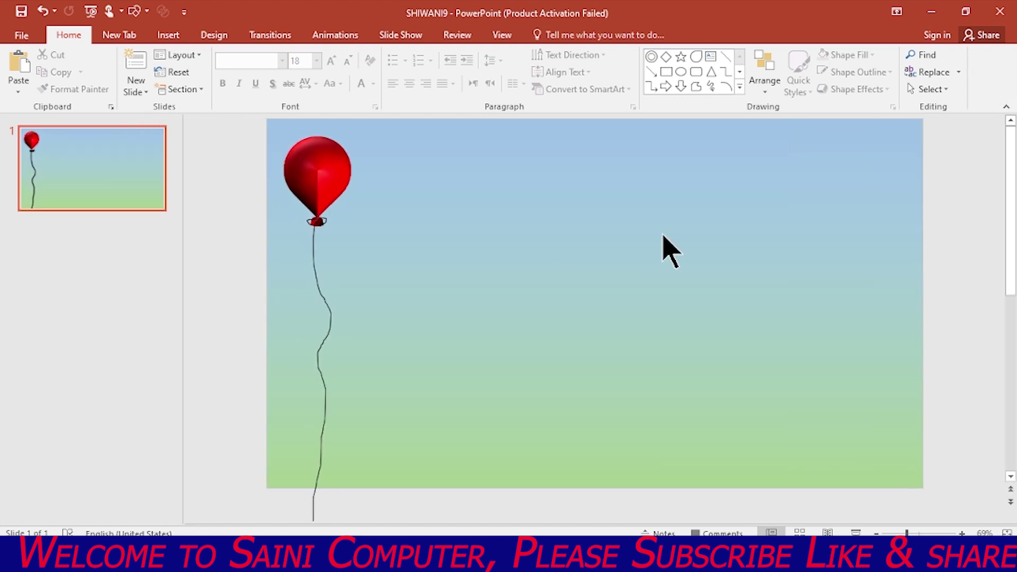
- Apply the Translucent Powder 3-D material to the balloon and string
{"action": "right_click", "coordinate": [334, 184]}
{"action": "left_click", "coordinate": [378, 375]}
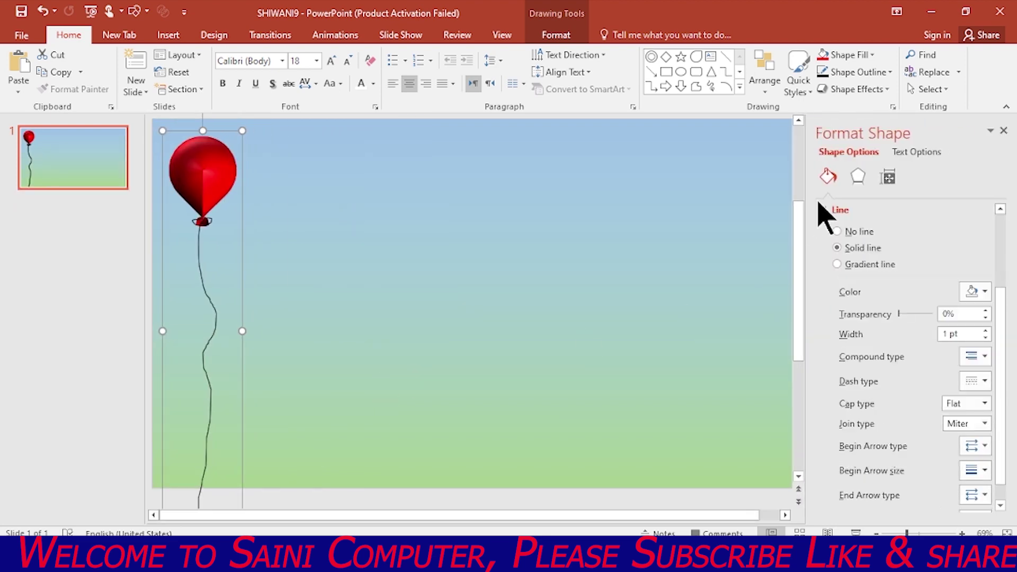
{"action": "left_click", "coordinate": [858, 177]}
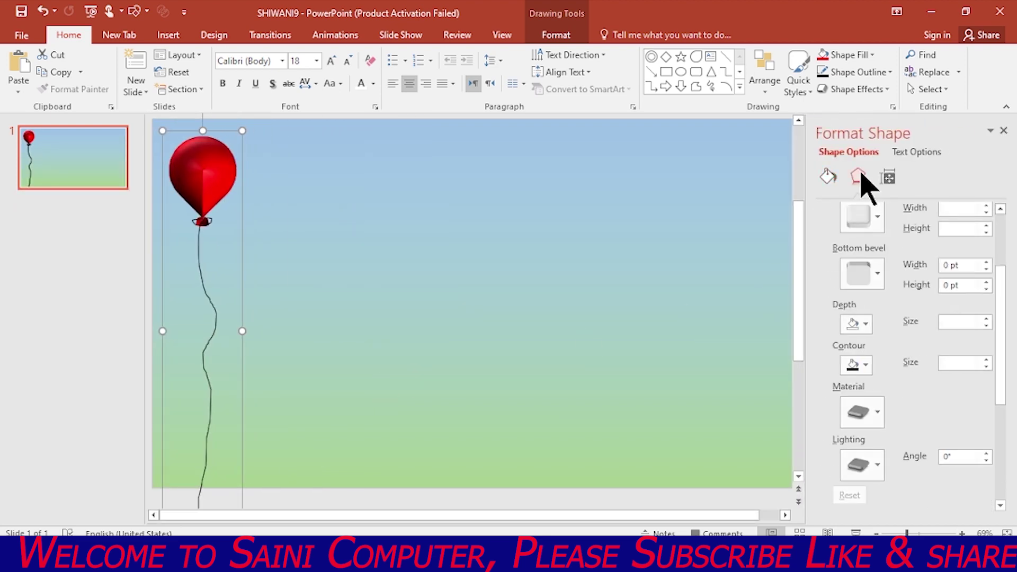
{"action": "left_click", "coordinate": [875, 412]}
{"action": "left_click", "coordinate": [948, 382]}
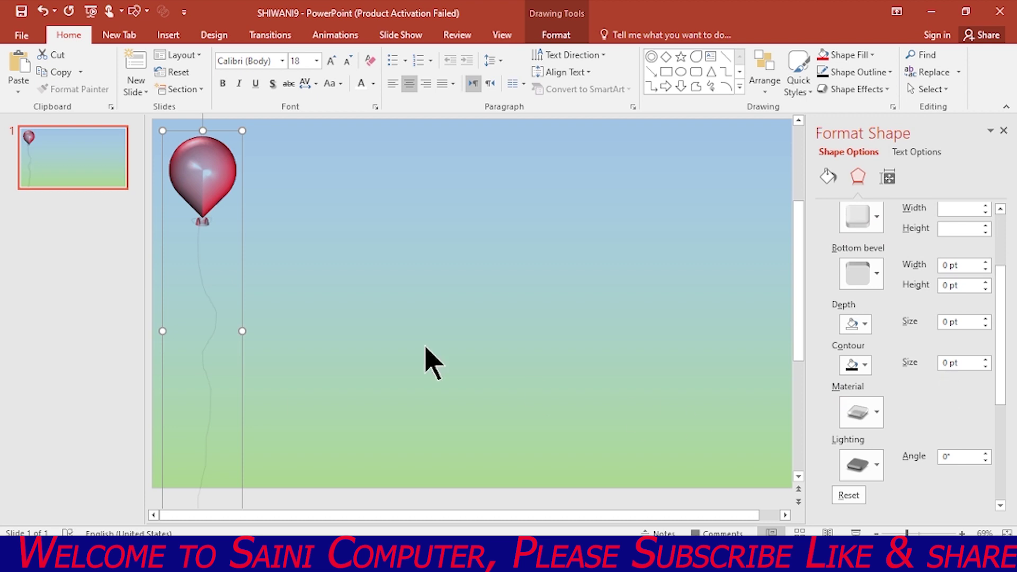
- Reselect the balloon group and shift it slightly on the slide
{"action": "left_click", "coordinate": [339, 281]}
{"action": "left_click", "coordinate": [200, 192]}
{"action": "left_click_drag", "start_coordinate": [221, 193], "coordinate": [185, 159]}
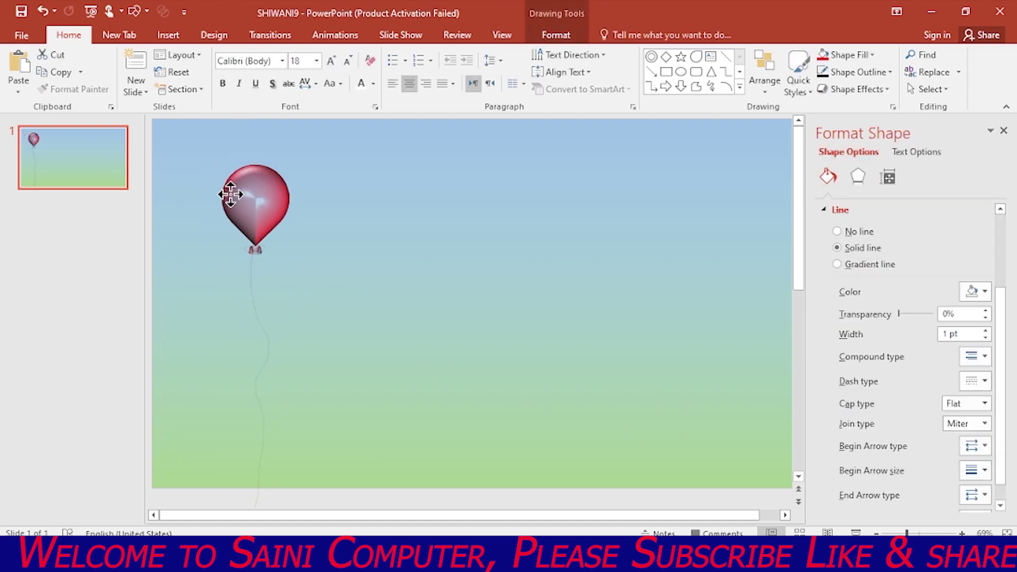
- Ctrl-drag a copy of the red balloon to its right and fill the copy yellow
{"action": "left_click", "coordinate": [1003, 131]}
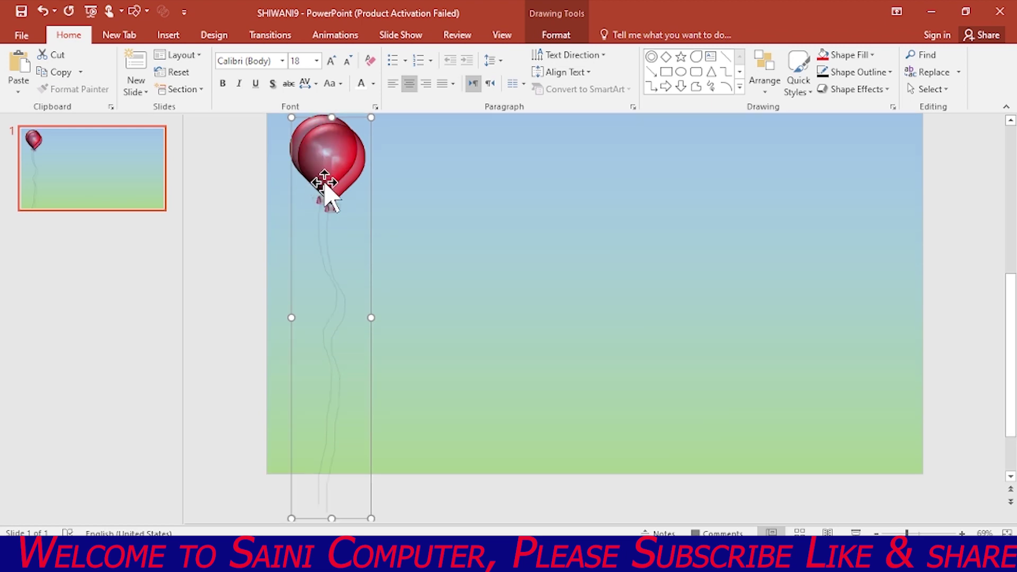
{"action": "left_click_drag", "start_coordinate": [306, 191], "coordinate": [401, 169]}
{"action": "left_click", "coordinate": [401, 156]}
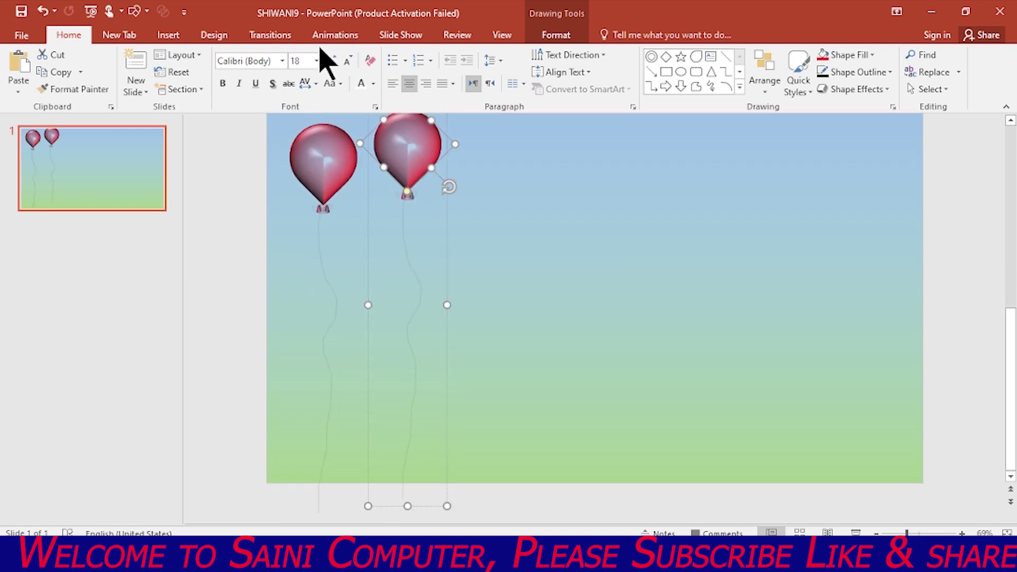
{"action": "left_click", "coordinate": [549, 35]}
{"action": "left_click", "coordinate": [394, 55]}
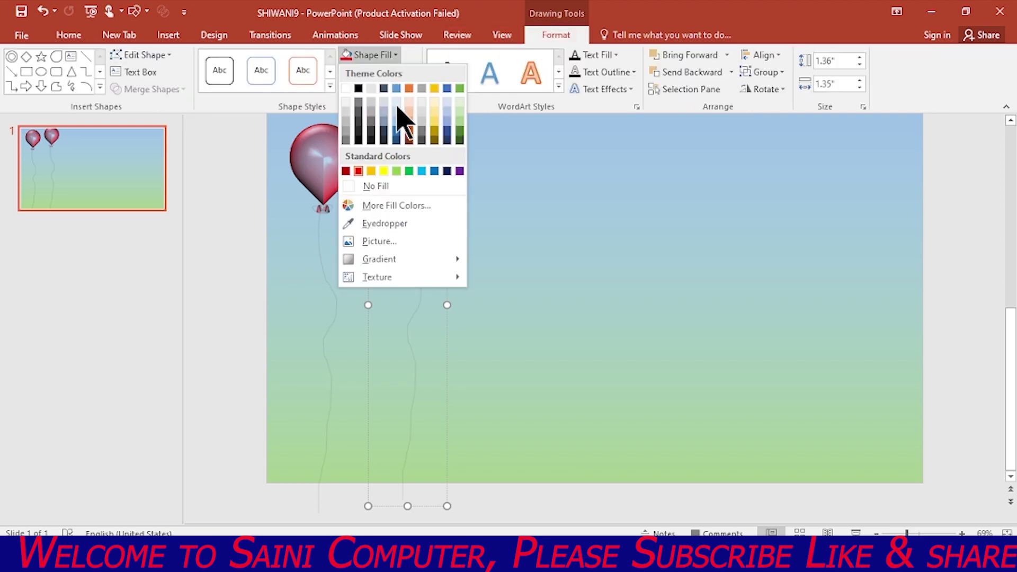
{"action": "left_click", "coordinate": [383, 171]}
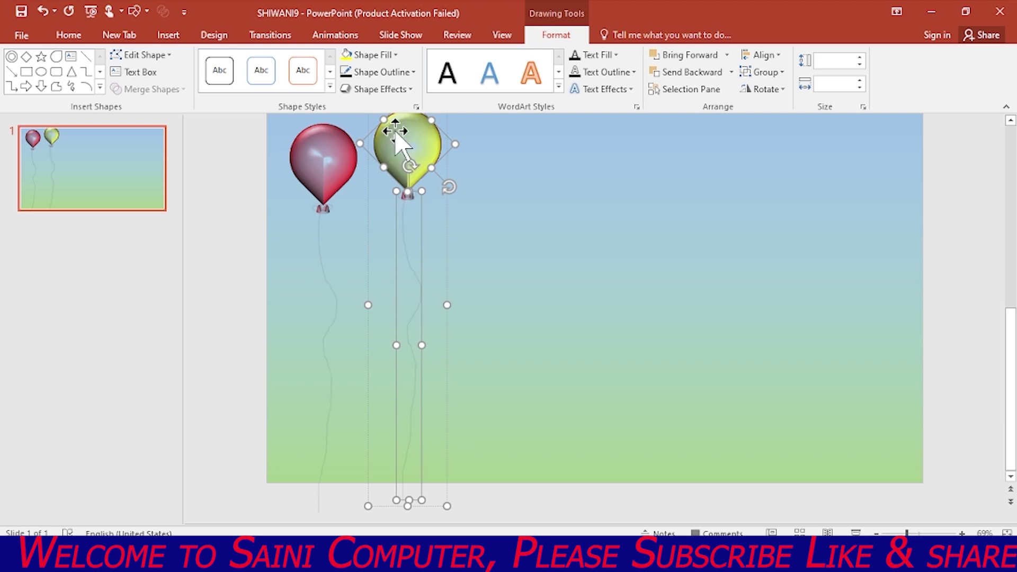
- Copy the yellow balloon down-right, fill it green, and repeat with Ctrl+D for more green copies
{"action": "left_click", "coordinate": [398, 183]}
{"action": "double_click", "coordinate": [397, 182]}
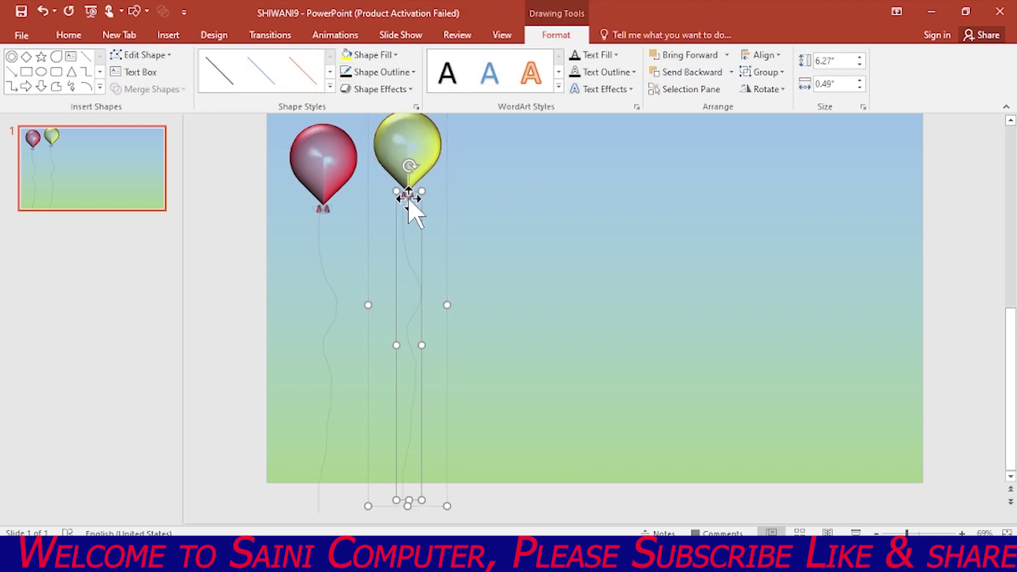
{"action": "left_click", "coordinate": [407, 191]}
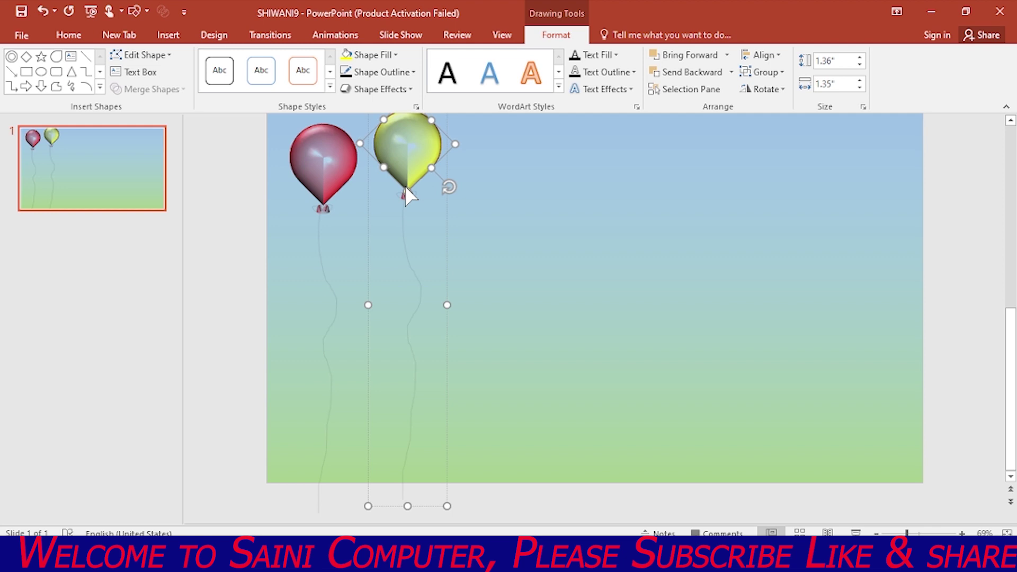
{"action": "left_click", "coordinate": [486, 192]}
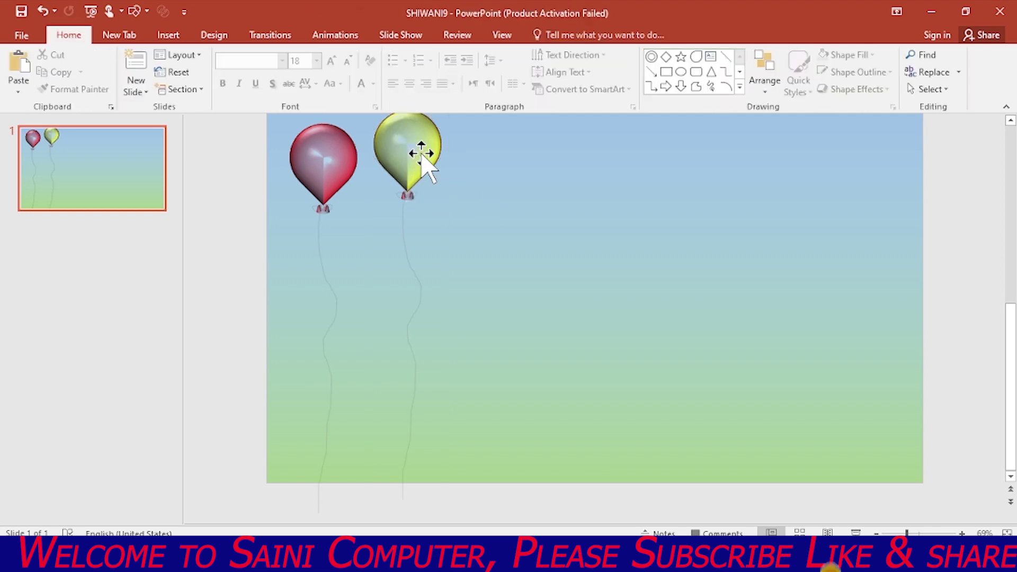
{"action": "left_click", "coordinate": [422, 156]}
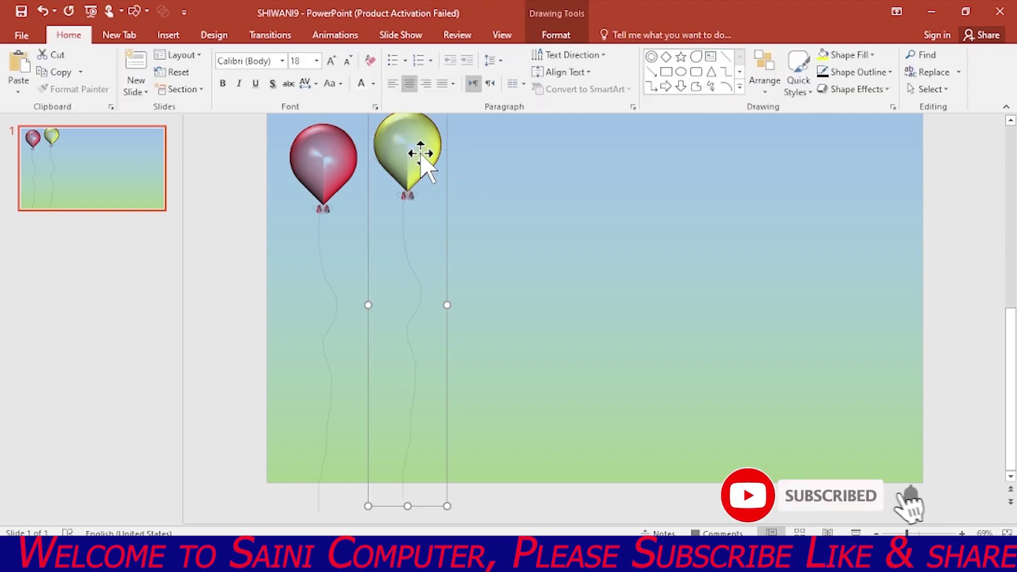
{"action": "left_click_drag", "start_coordinate": [428, 164], "coordinate": [479, 214]}
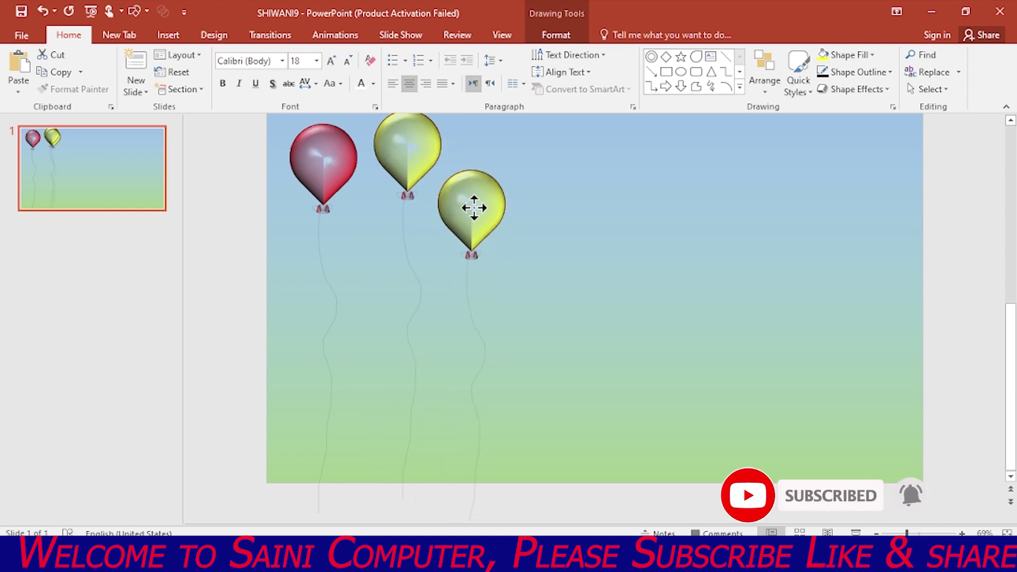
{"action": "left_click", "coordinate": [553, 35]}
{"action": "left_click", "coordinate": [372, 55]}
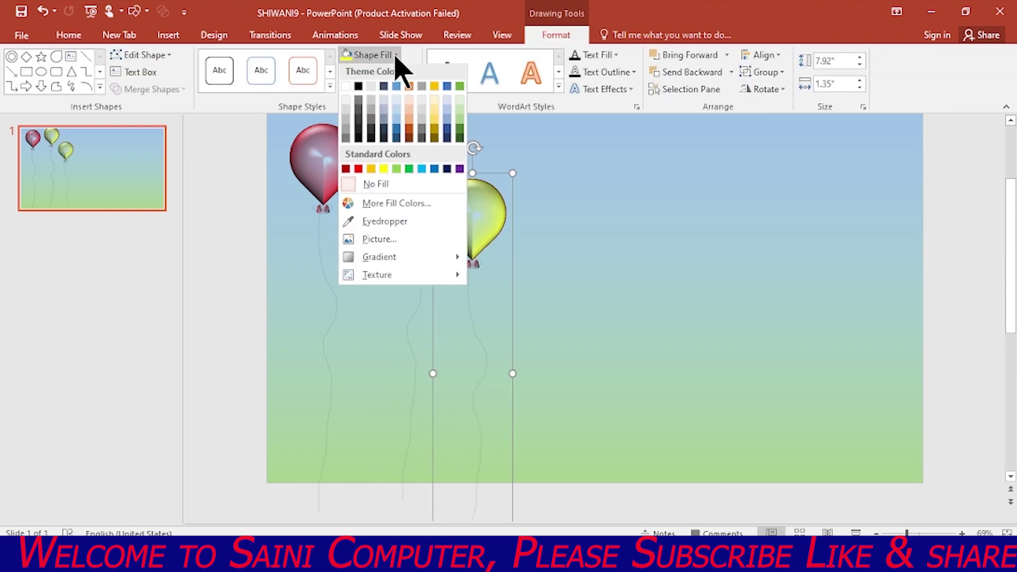
{"action": "left_click", "coordinate": [409, 171]}
{"action": "key", "text": "ctrl+d"}
{"action": "key", "text": "ctrl+d"}
{"action": "key", "text": "ctrl+d"}
{"action": "scroll", "coordinate": [409, 186], "scroll_direction": "down", "scroll_amount": 5}
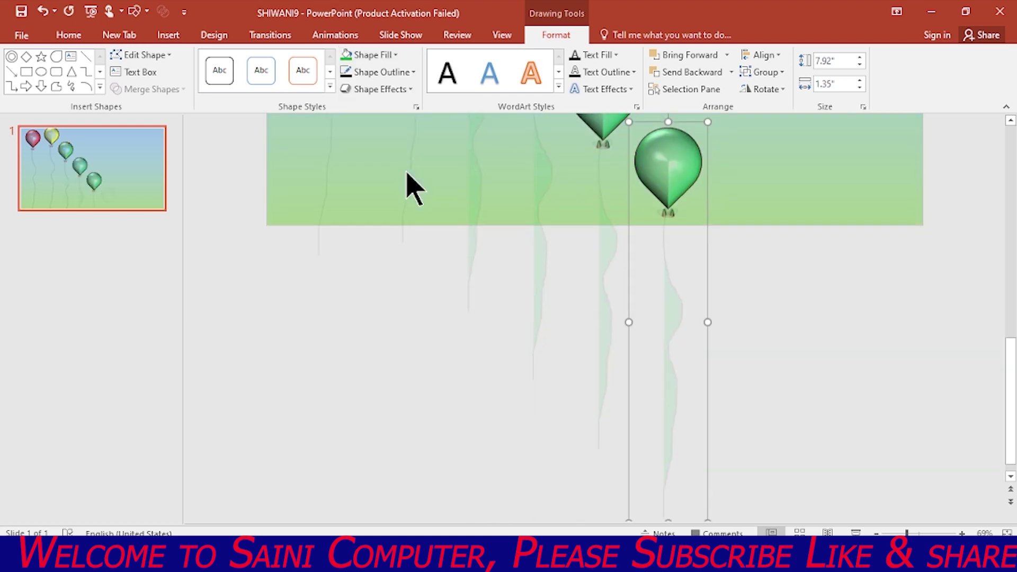
- Raise the green balloon copies toward the slide's top edge at staggered heights
{"action": "scroll", "coordinate": [527, 300], "scroll_direction": "up", "scroll_amount": 2}
{"action": "scroll", "coordinate": [527, 300], "scroll_direction": "up", "scroll_amount": 3}
{"action": "scroll", "coordinate": [526, 300], "scroll_direction": "up", "scroll_amount": 2}
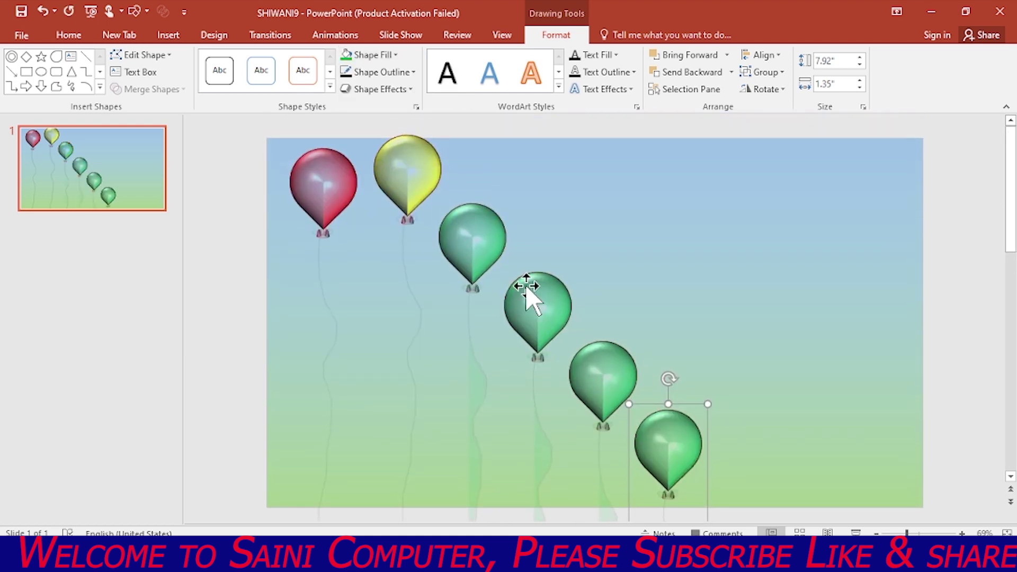
{"action": "left_click_drag", "start_coordinate": [485, 239], "coordinate": [506, 126]}
{"action": "left_click_drag", "start_coordinate": [545, 302], "coordinate": [593, 123]}
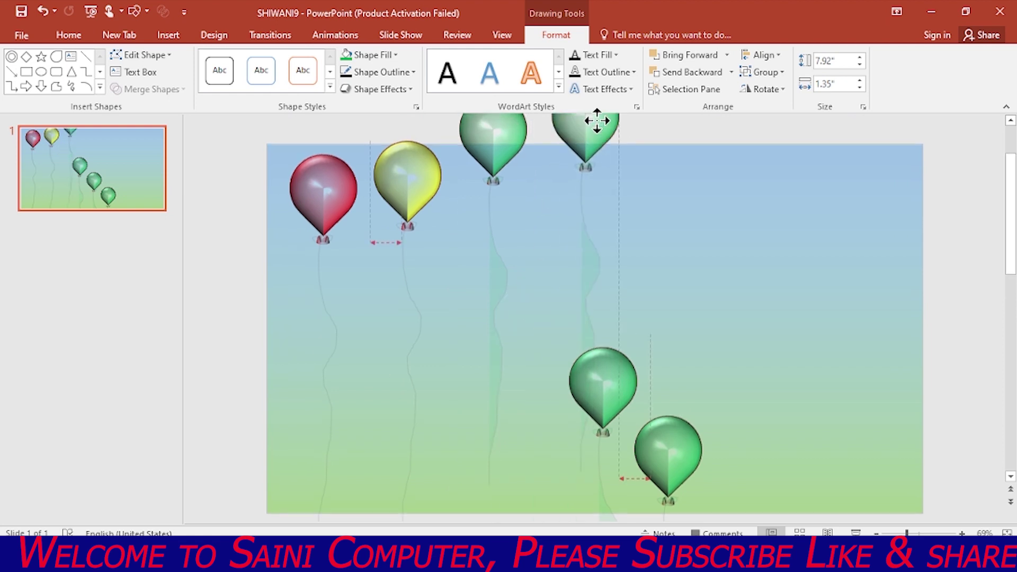
{"action": "left_click_drag", "start_coordinate": [598, 408], "coordinate": [632, 217]}
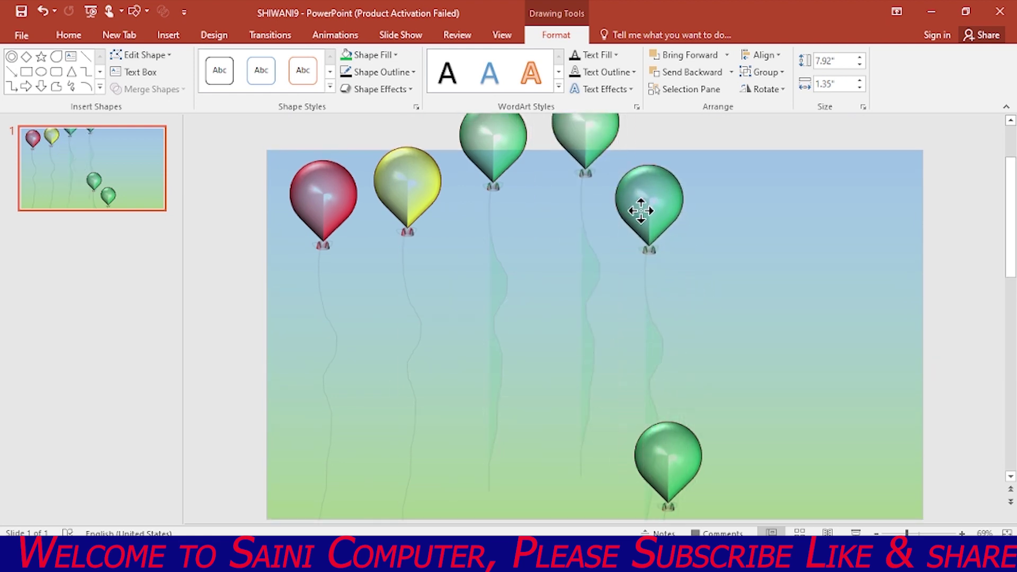
{"action": "left_click_drag", "start_coordinate": [680, 468], "coordinate": [747, 265]}
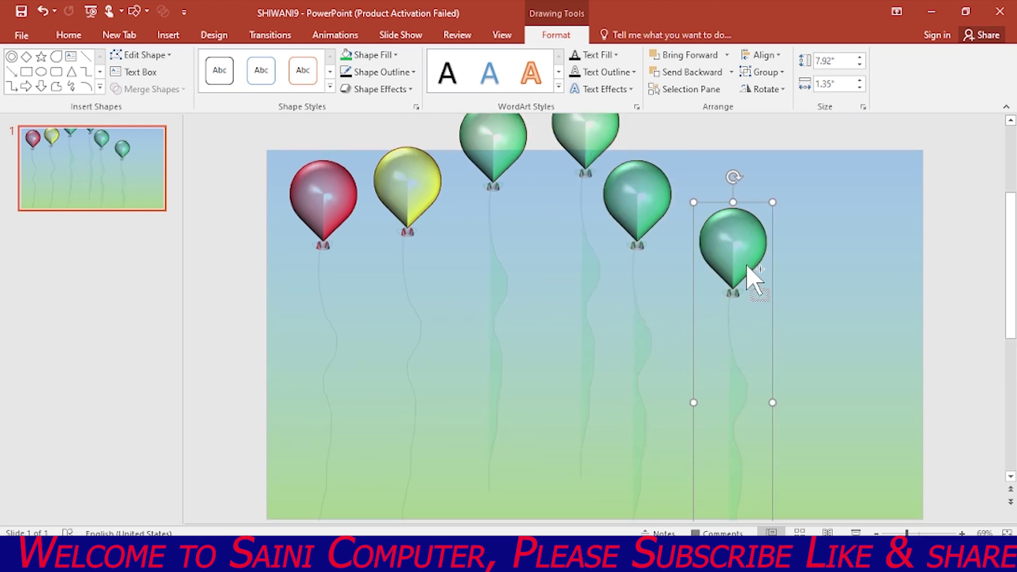
{"action": "scroll", "coordinate": [749, 277], "scroll_direction": "down", "scroll_amount": 3}
{"action": "mouse_move", "coordinate": [731, 181]}
{"action": "left_mouse_down"}
{"action": "mouse_move", "coordinate": [442, 172]}
{"action": "mouse_move", "coordinate": [447, 193]}
{"action": "mouse_move", "coordinate": [238, 164]}
{"action": "mouse_move", "coordinate": [813, 134]}
{"action": "left_mouse_up"}
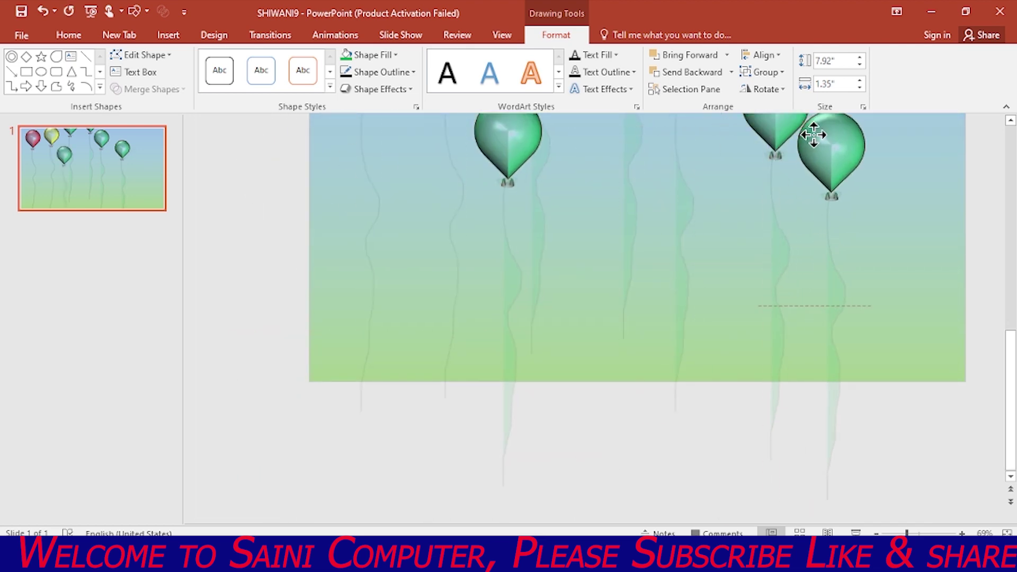
{"action": "scroll", "coordinate": [810, 220], "scroll_direction": "up", "scroll_amount": 2}
{"action": "scroll", "coordinate": [810, 220], "scroll_direction": "up", "scroll_amount": 4}
{"action": "left_click_drag", "start_coordinate": [790, 323], "coordinate": [694, 184]}
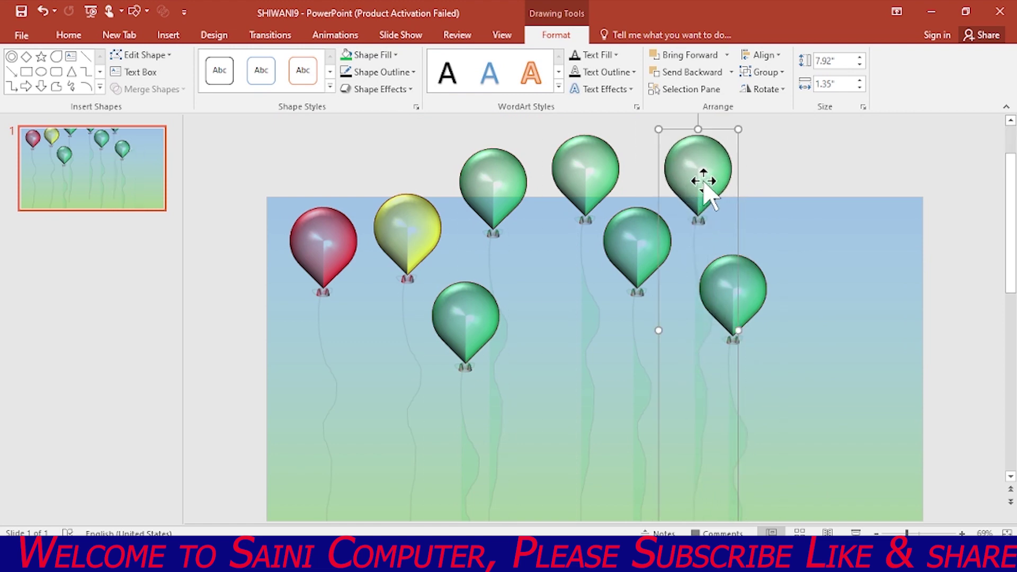
- Duplicate more green balloons and spread them across the upper right and above the yellow balloon
{"action": "scroll", "coordinate": [722, 261], "scroll_direction": "up", "scroll_amount": 3}
{"action": "mouse_move", "coordinate": [930, 169]}
{"action": "left_mouse_down"}
{"action": "mouse_move", "coordinate": [903, 291]}
{"action": "mouse_move", "coordinate": [799, 336]}
{"action": "left_mouse_up"}
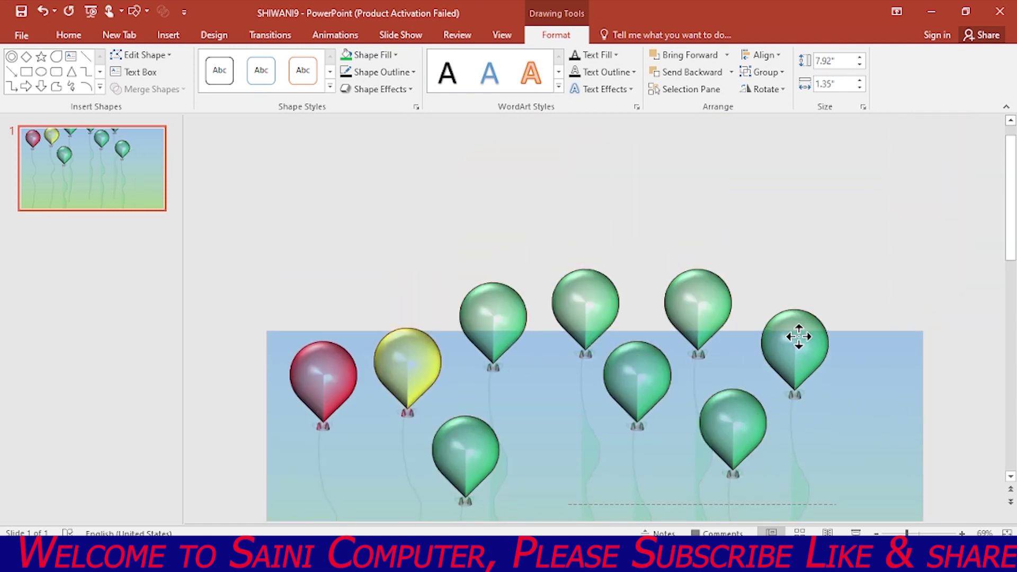
{"action": "scroll", "coordinate": [802, 347], "scroll_direction": "down", "scroll_amount": 3}
{"action": "scroll", "coordinate": [800, 339], "scroll_direction": "down", "scroll_amount": 2}
{"action": "scroll", "coordinate": [738, 216], "scroll_direction": "down", "scroll_amount": 1}
{"action": "left_click_drag", "start_coordinate": [731, 205], "coordinate": [847, 186]}
{"action": "key", "text": "Tab"}
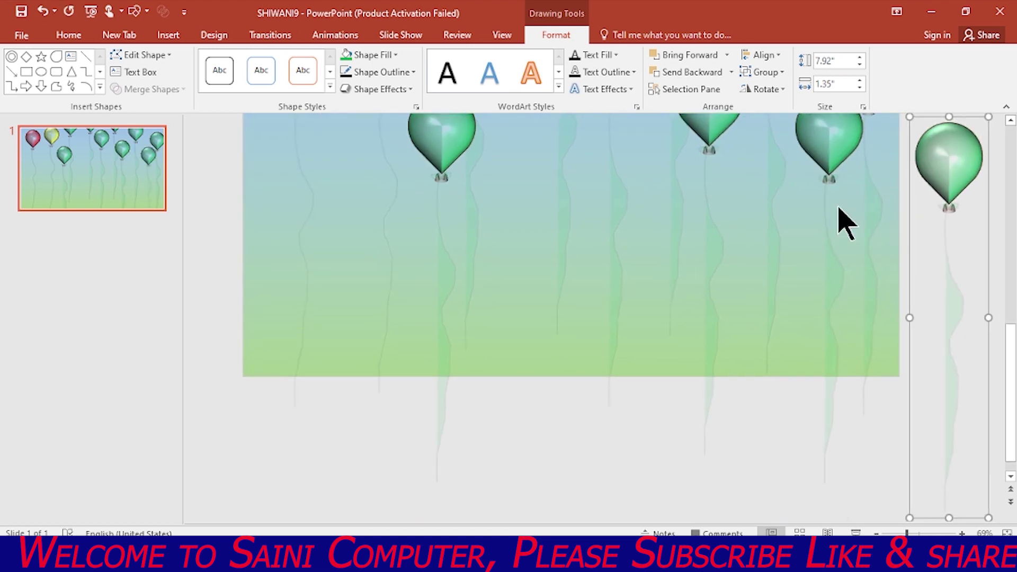
{"action": "scroll", "coordinate": [630, 200], "scroll_direction": "up", "scroll_amount": 3}
{"action": "left_click_drag", "start_coordinate": [708, 386], "coordinate": [864, 157]}
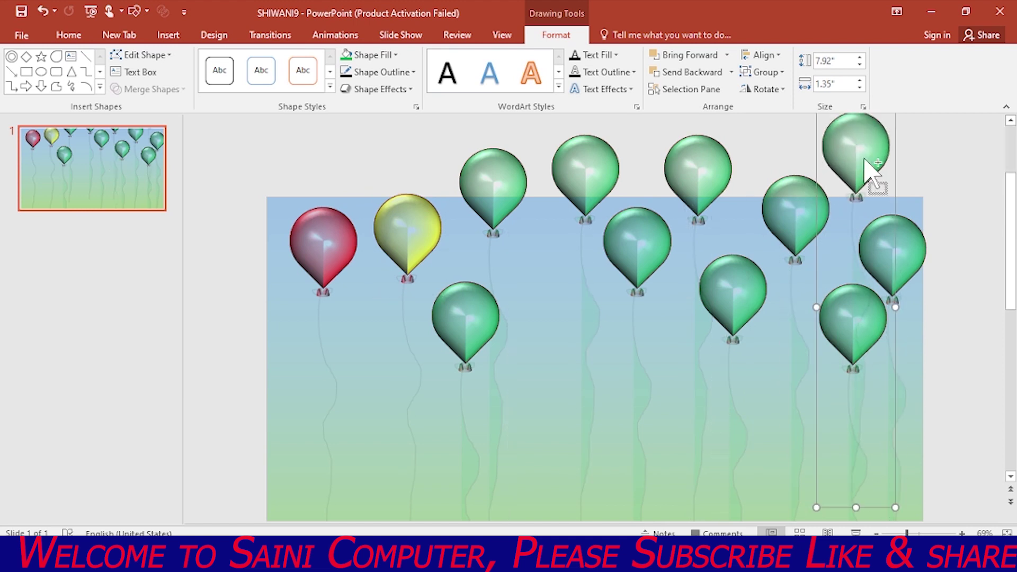
{"action": "left_click_drag", "start_coordinate": [868, 169], "coordinate": [293, 339]}
{"action": "scroll", "coordinate": [317, 394], "scroll_direction": "down", "scroll_amount": 2}
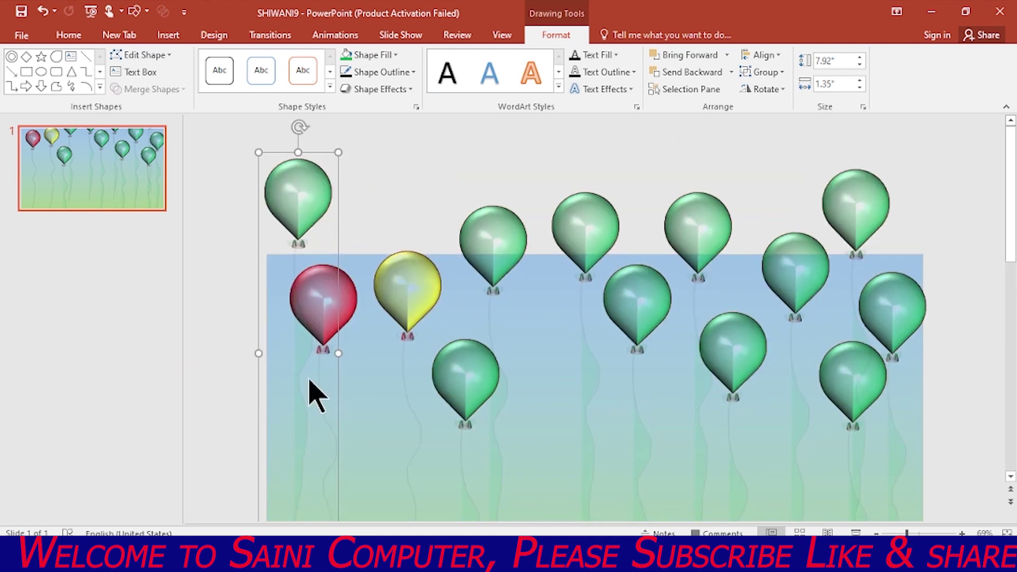
{"action": "key", "text": "ctrl+z"}
{"action": "left_click_drag", "start_coordinate": [201, 153], "coordinate": [877, 153]}
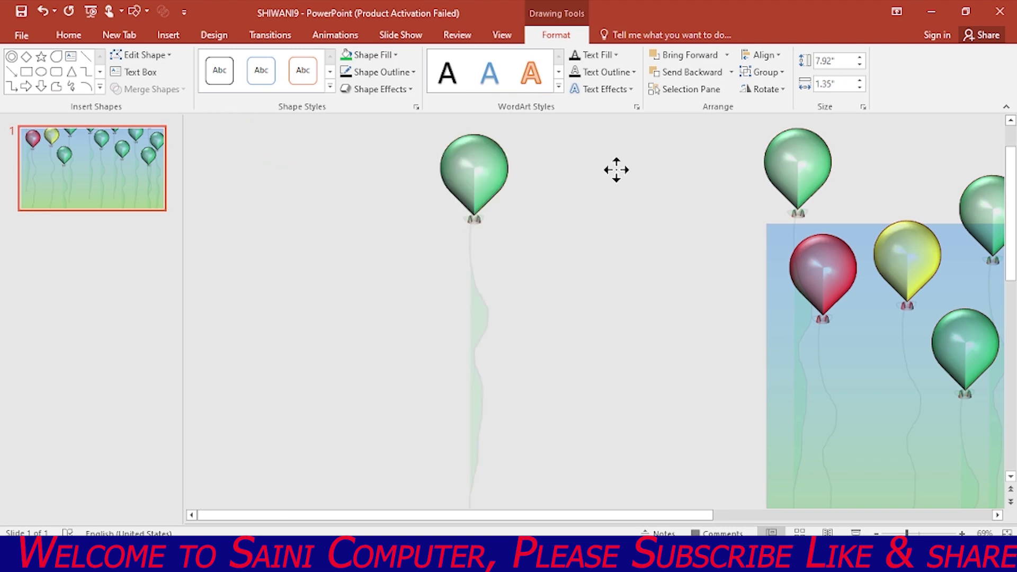
- Recolour the top balloon purple, the top-left one pale gold, and another orange
{"action": "left_click", "coordinate": [395, 56]}
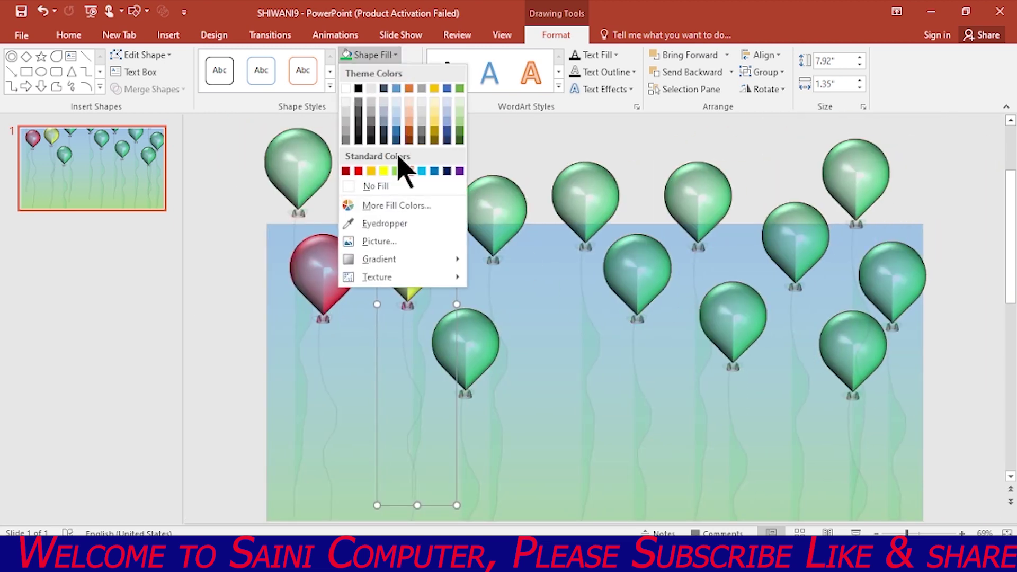
{"action": "left_click", "coordinate": [457, 170]}
{"action": "left_click", "coordinate": [329, 155]}
{"action": "left_click", "coordinate": [395, 55]}
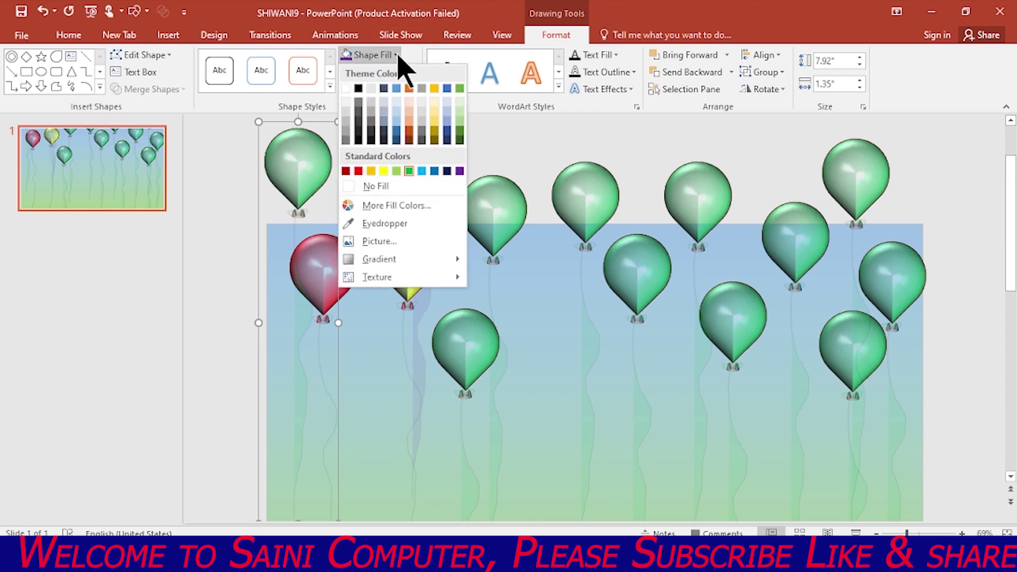
{"action": "left_click", "coordinate": [435, 125]}
{"action": "left_click", "coordinate": [398, 55]}
{"action": "left_click", "coordinate": [414, 103]}
- Give the next three green balloons light blue-grey, red and gold fills
{"action": "left_click", "coordinate": [594, 186]}
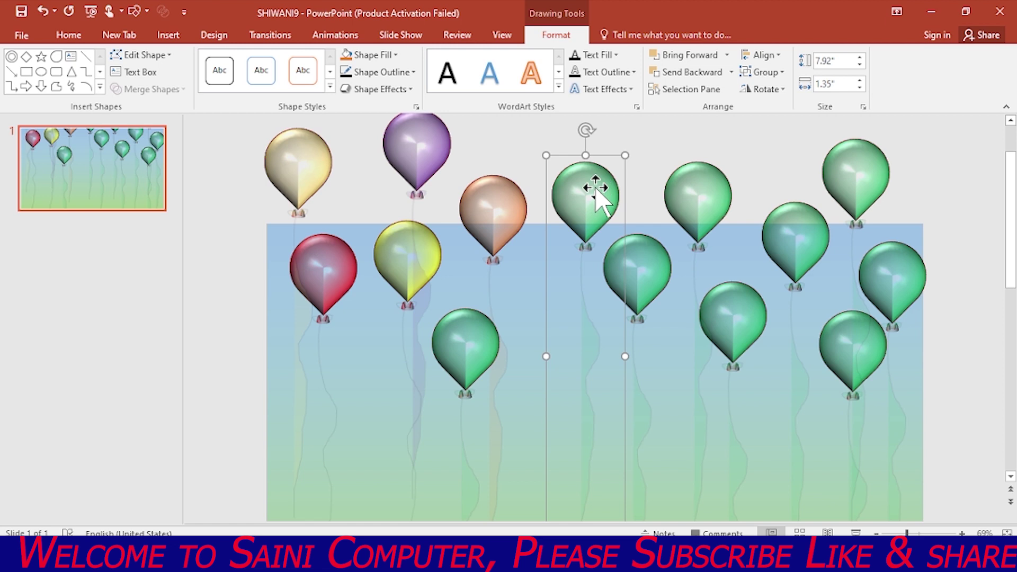
{"action": "left_click", "coordinate": [395, 55]}
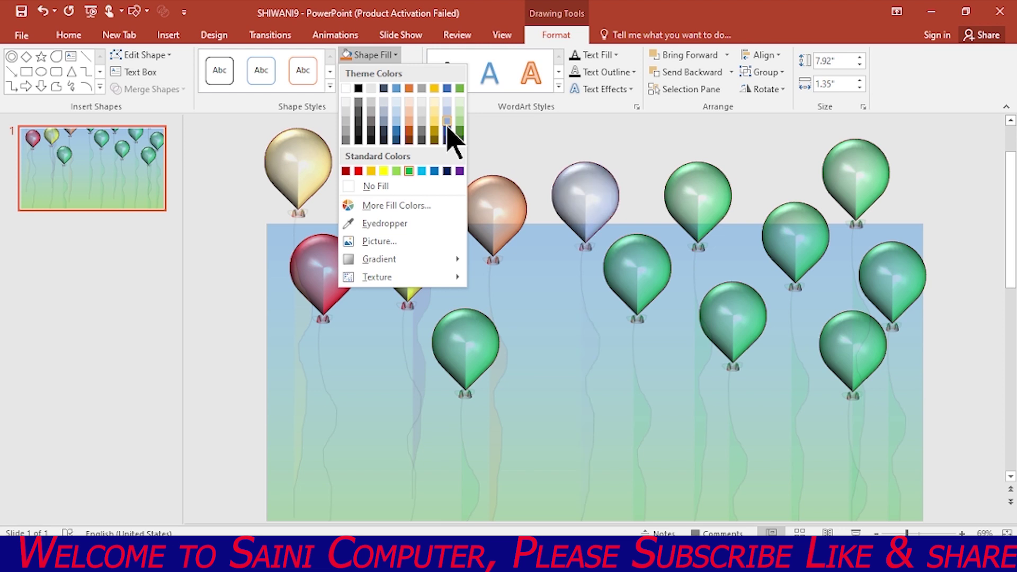
{"action": "left_click", "coordinate": [449, 126]}
{"action": "left_click", "coordinate": [645, 261]}
{"action": "left_click", "coordinate": [395, 55]}
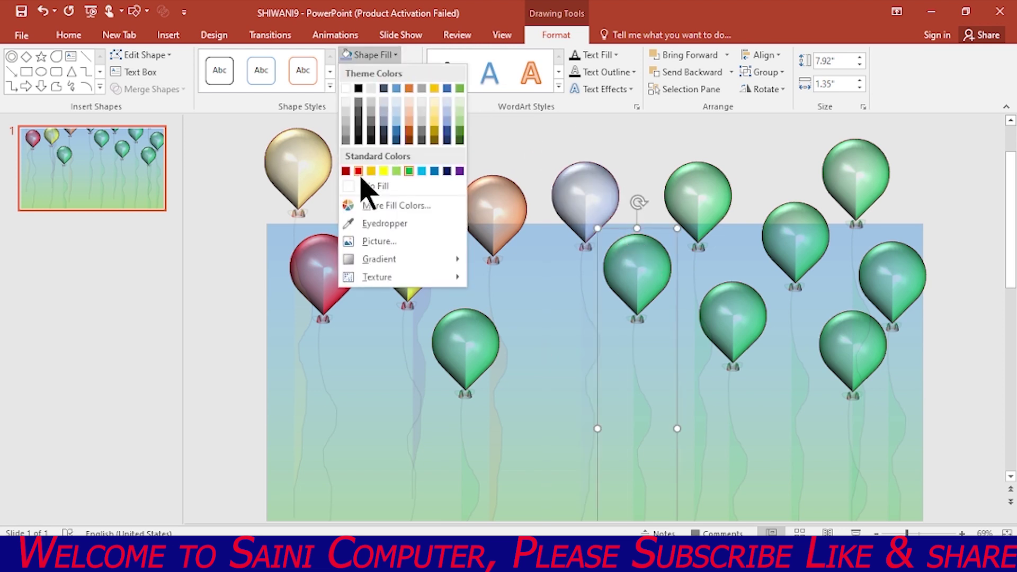
{"action": "left_click", "coordinate": [359, 175]}
{"action": "left_click", "coordinate": [700, 180]}
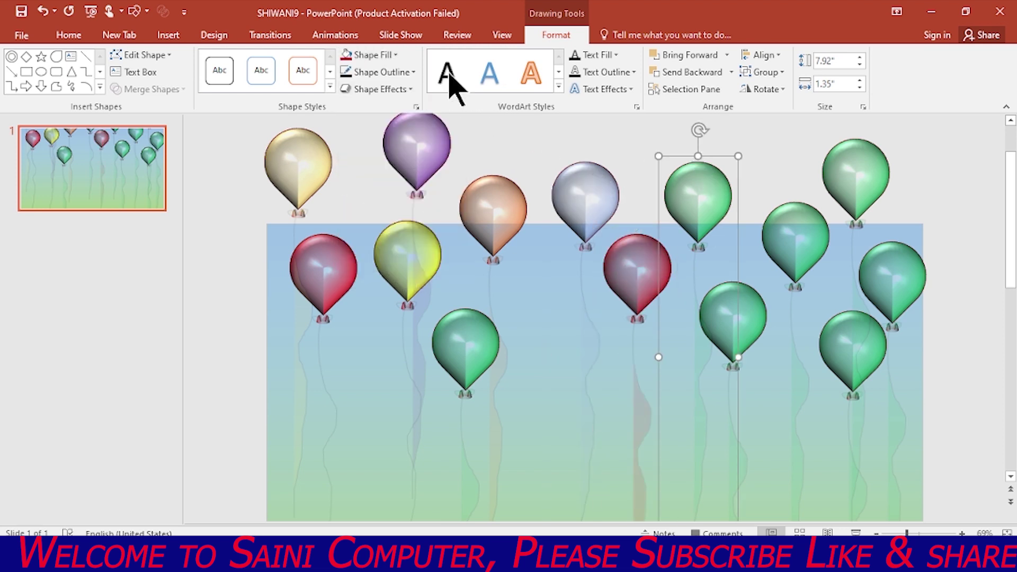
{"action": "left_click", "coordinate": [392, 56]}
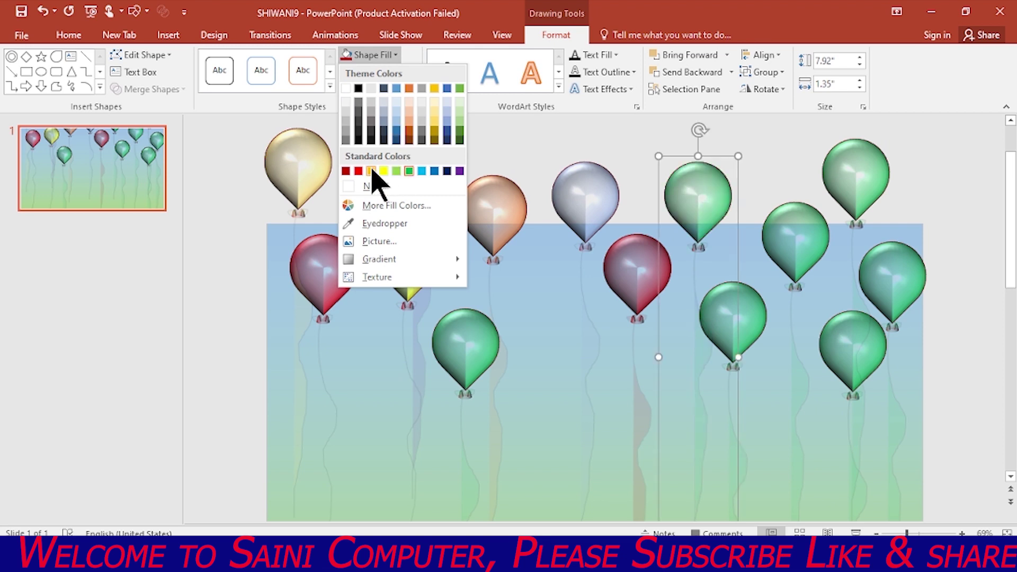
{"action": "left_click", "coordinate": [371, 170]}
- Colour the next balloon red and the top-right balloon purple
{"action": "left_click", "coordinate": [747, 310]}
{"action": "left_click", "coordinate": [411, 72]}
{"action": "left_click", "coordinate": [395, 55]}
{"action": "left_click", "coordinate": [394, 56]}
{"action": "left_click", "coordinate": [362, 170]}
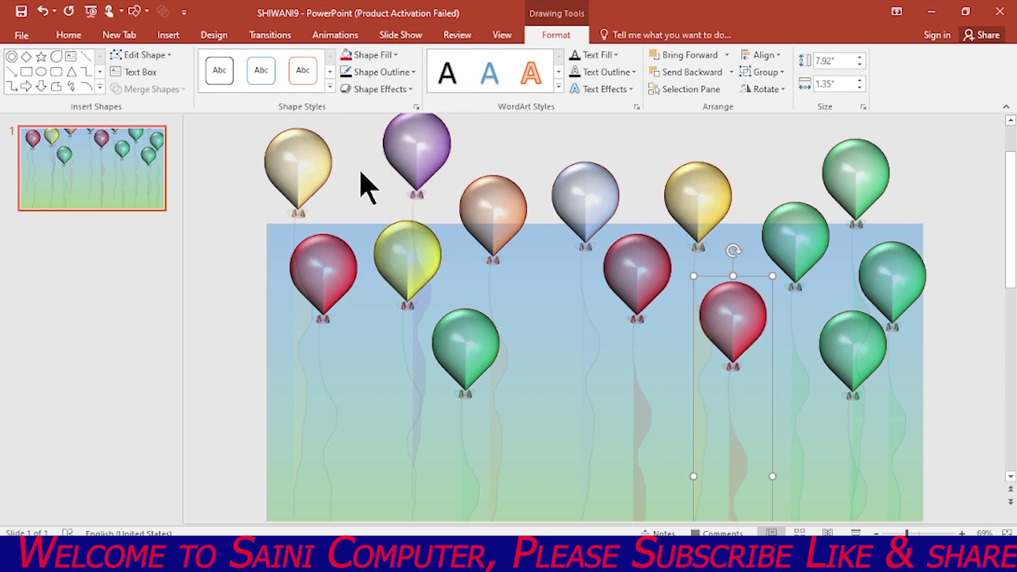
{"action": "left_click", "coordinate": [813, 221]}
{"action": "left_click", "coordinate": [856, 159]}
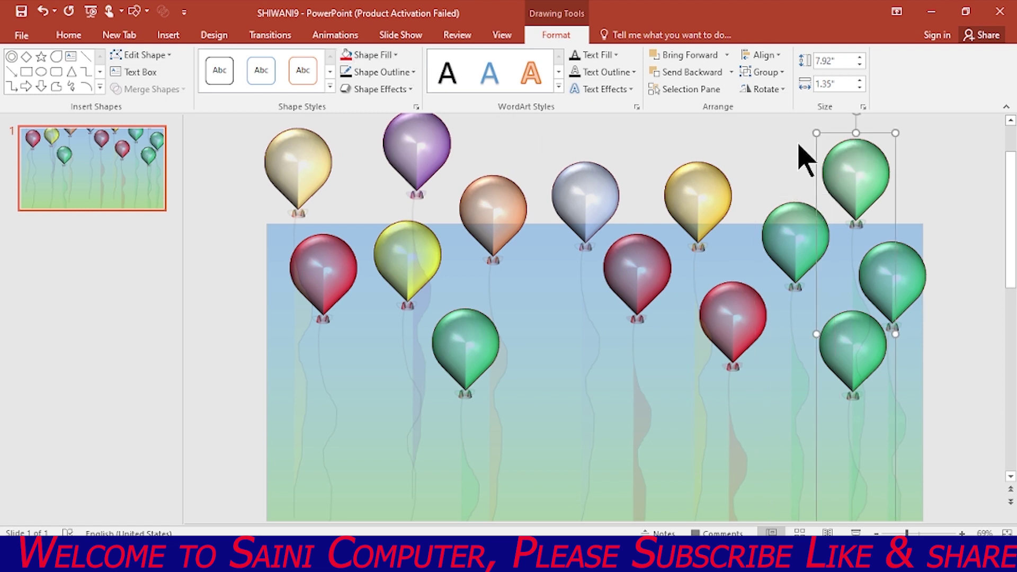
{"action": "left_click", "coordinate": [395, 56]}
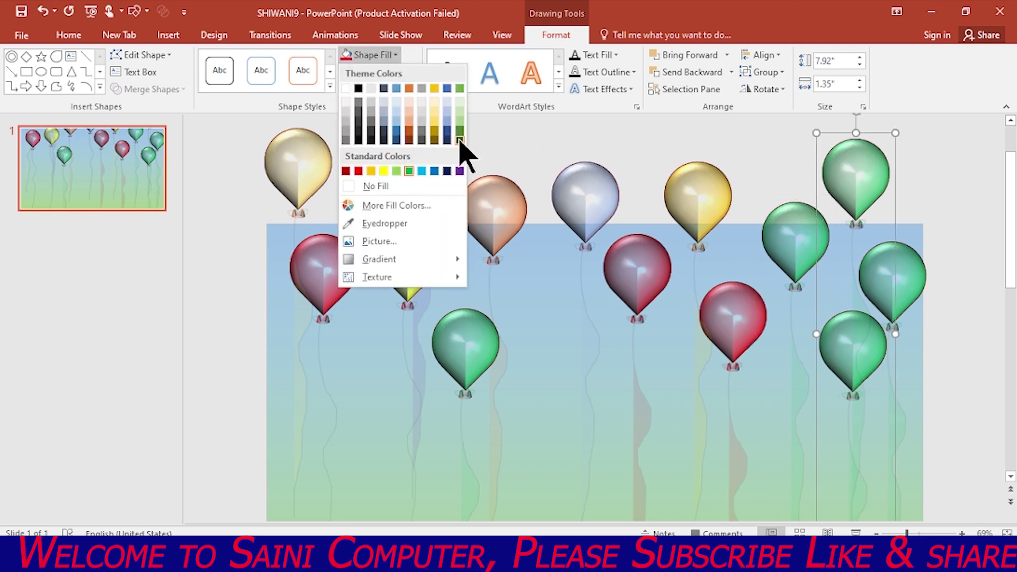
{"action": "left_click", "coordinate": [460, 171]}
- Colour the lower-right balloon gold and the right-edge balloon yellow, then deselect
{"action": "left_click", "coordinate": [856, 349]}
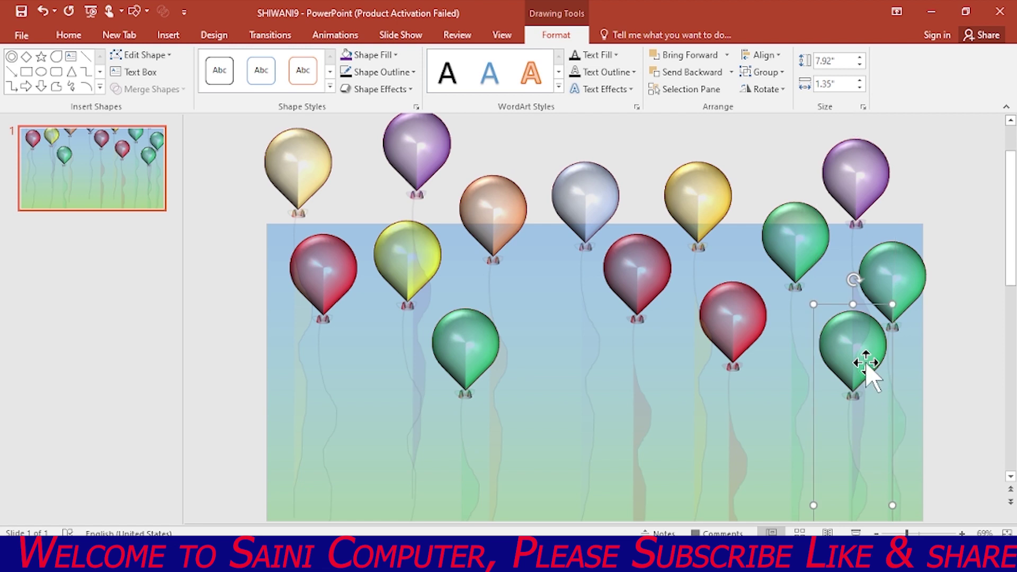
{"action": "left_click", "coordinate": [394, 55]}
{"action": "left_click", "coordinate": [397, 171]}
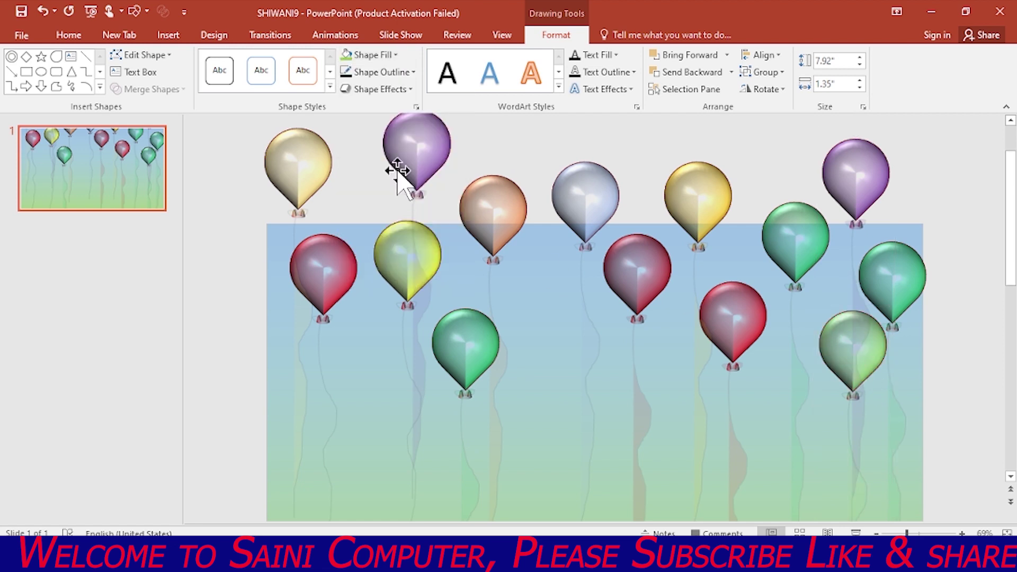
{"action": "left_click", "coordinate": [394, 55]}
{"action": "left_click", "coordinate": [371, 170]}
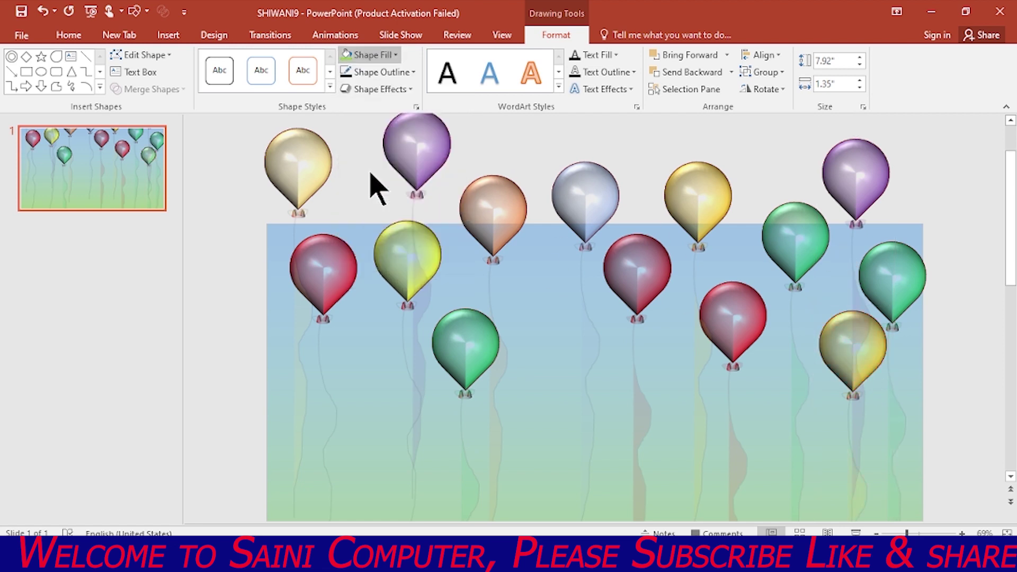
{"action": "left_click", "coordinate": [879, 265]}
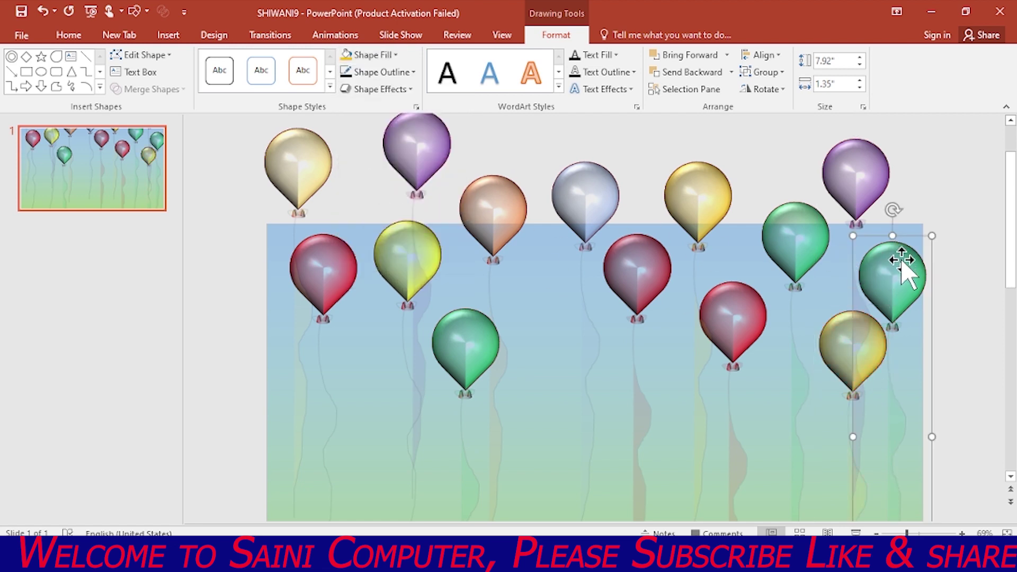
{"action": "left_click", "coordinate": [410, 74]}
{"action": "left_click", "coordinate": [395, 55]}
{"action": "left_click", "coordinate": [386, 170]}
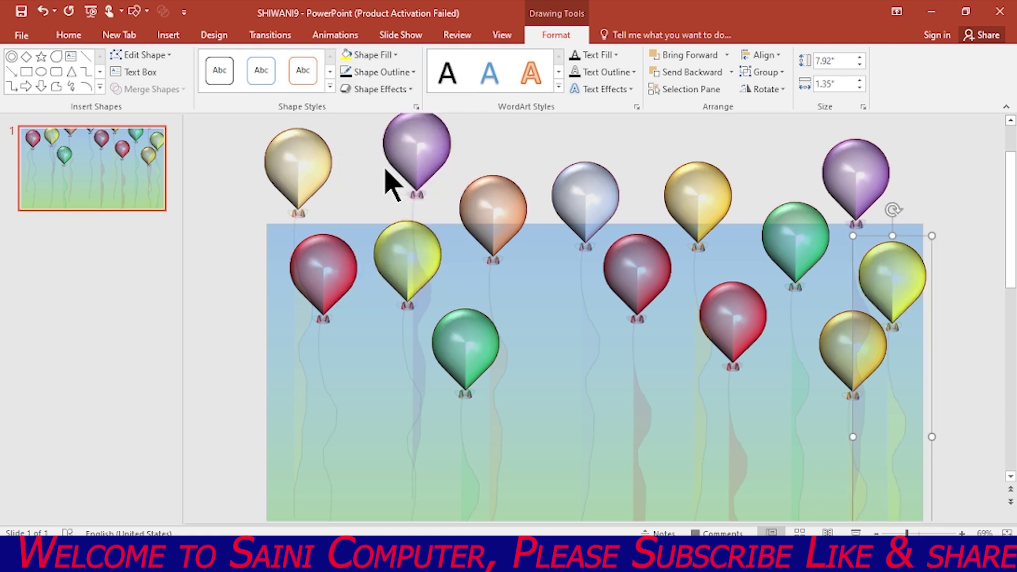
{"action": "mouse_move", "coordinate": [213, 125]}
{"action": "left_mouse_down"}
{"action": "mouse_move", "coordinate": [949, 347]}
{"action": "mouse_move", "coordinate": [990, 375]}
{"action": "left_mouse_up"}
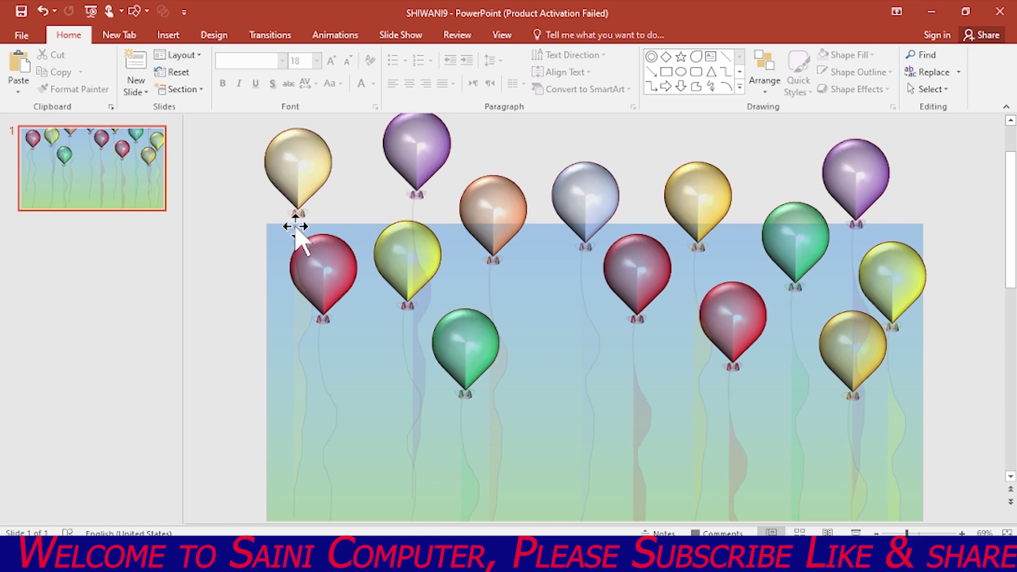
- Select all balloons and apply the Fly In entrance effect, then try Float In
{"action": "key", "text": "ctrl+a"}
{"action": "left_click", "coordinate": [336, 35]}
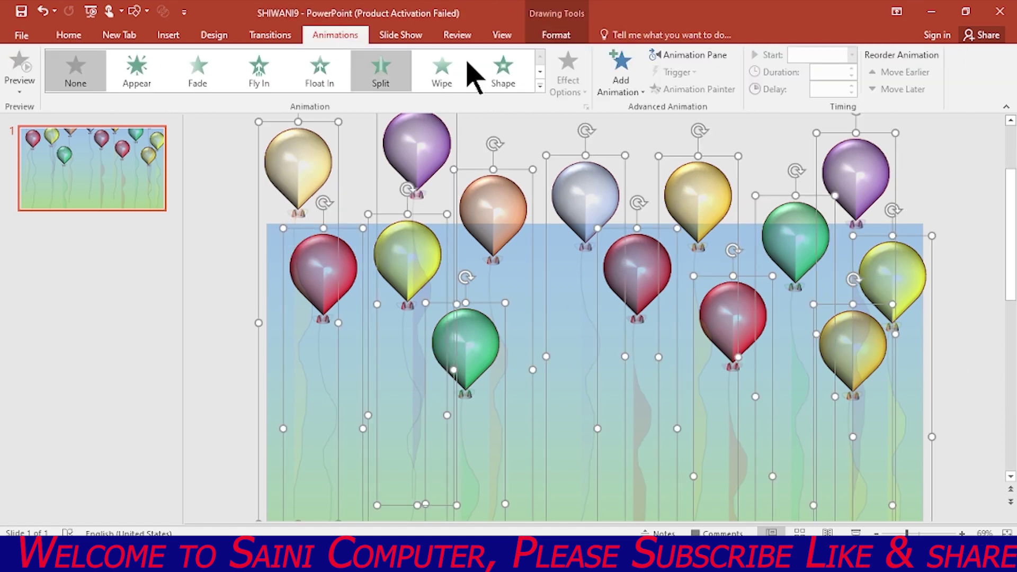
{"action": "left_click", "coordinate": [540, 85]}
{"action": "scroll", "coordinate": [259, 417], "scroll_direction": "down", "scroll_amount": 1}
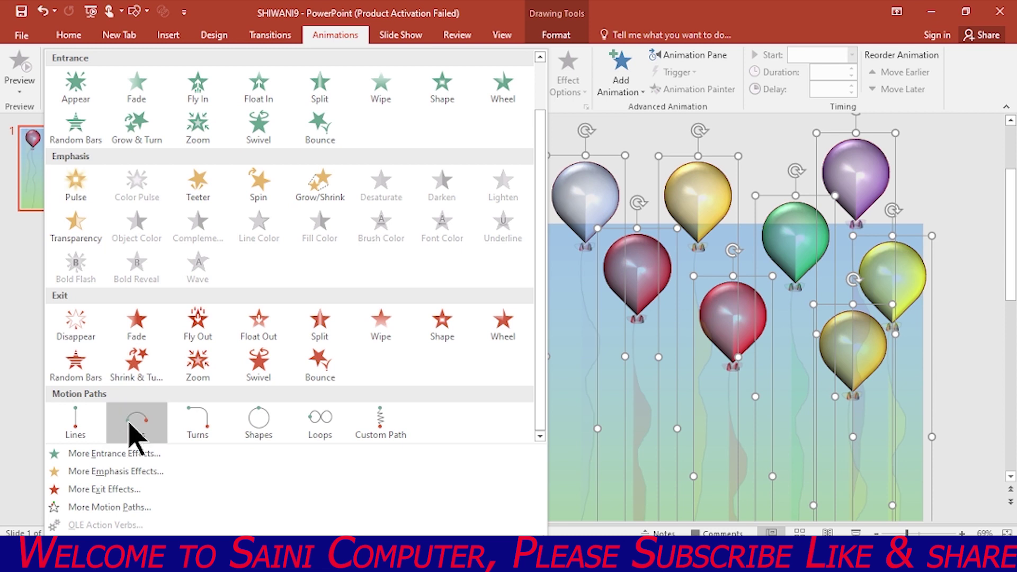
{"action": "left_click_drag", "start_coordinate": [539, 375], "coordinate": [551, 239]}
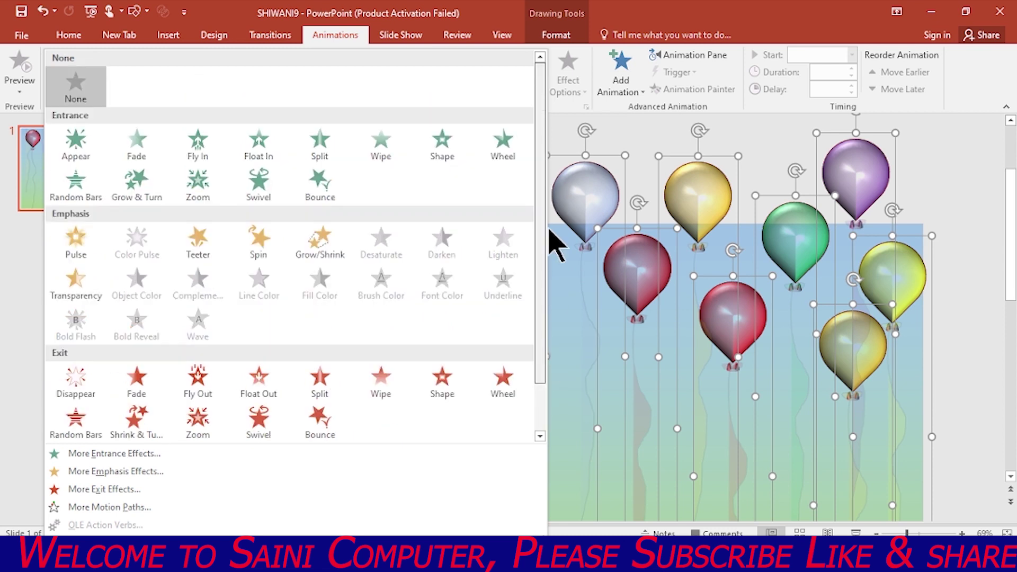
{"action": "left_click", "coordinate": [210, 147]}
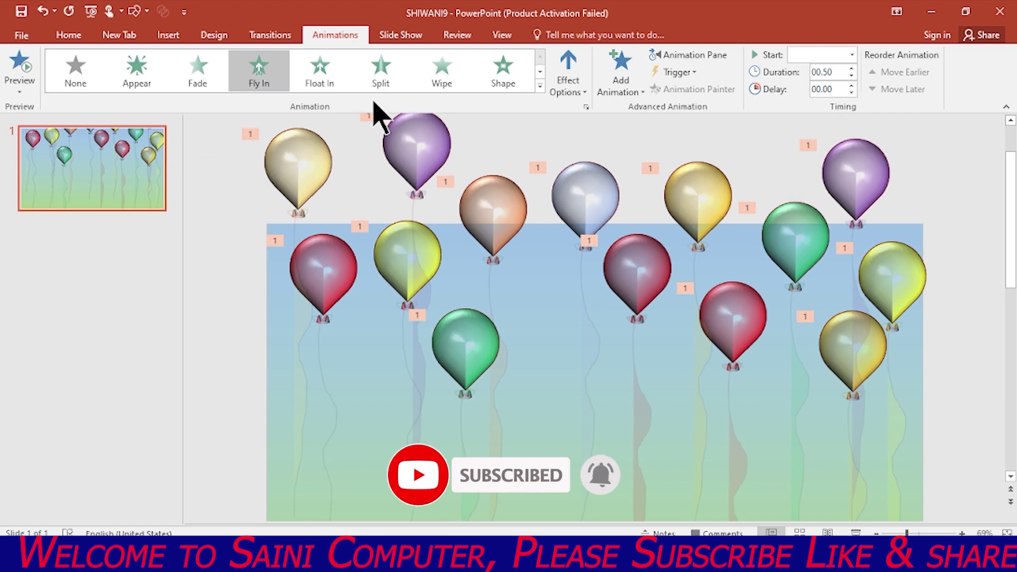
{"action": "left_click", "coordinate": [314, 79]}
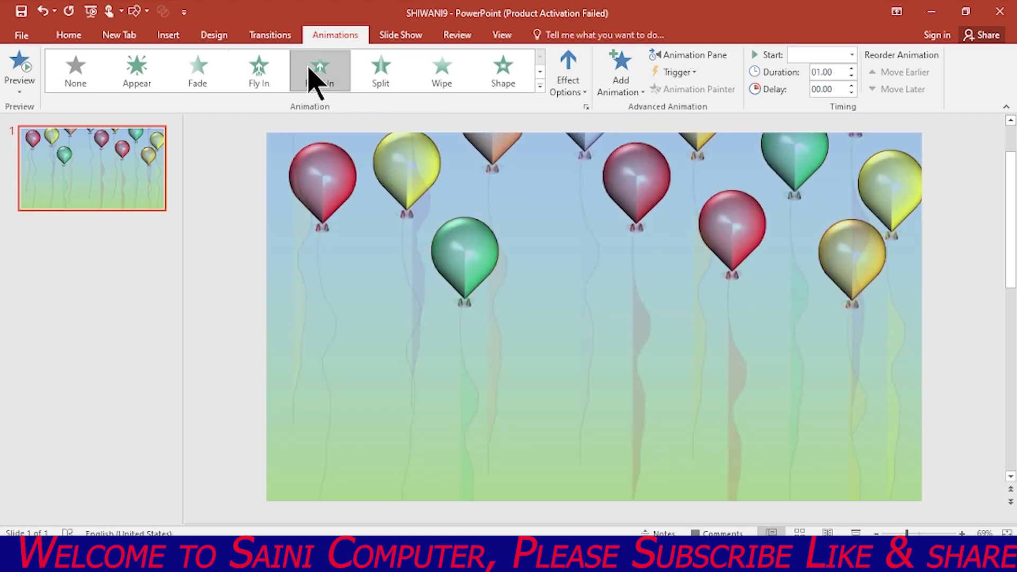
- Switch back to Fly In, reposition the red and yellow balloons, and lengthen the yellow's duration
{"action": "left_click", "coordinate": [256, 81]}
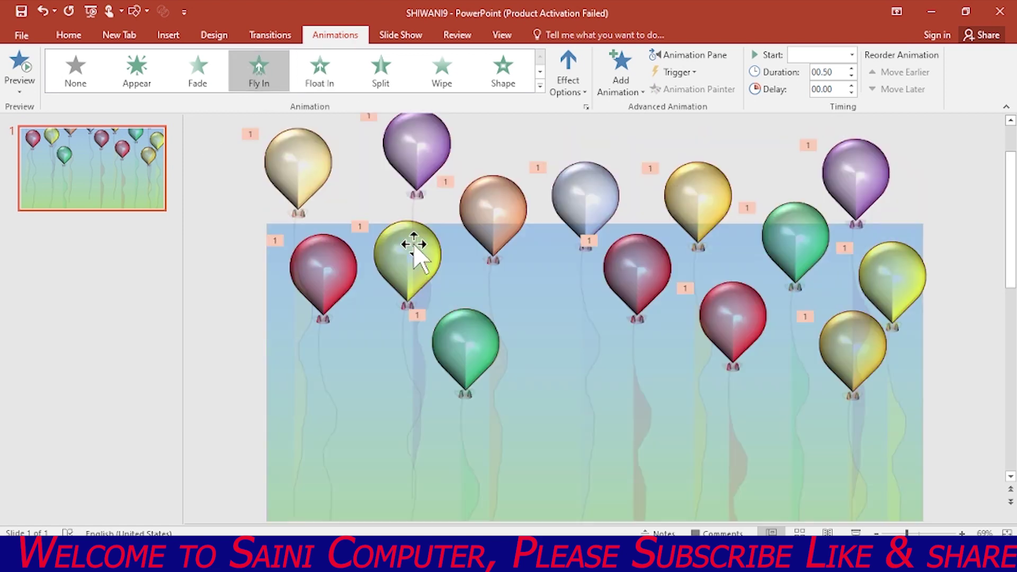
{"action": "left_click", "coordinate": [307, 169]}
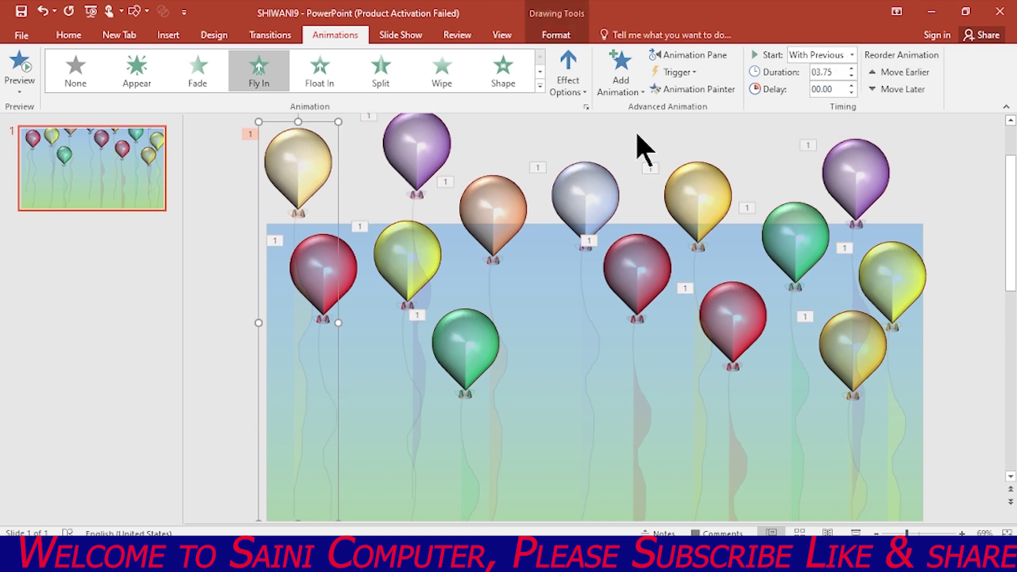
{"action": "left_click_drag", "start_coordinate": [347, 264], "coordinate": [387, 206]}
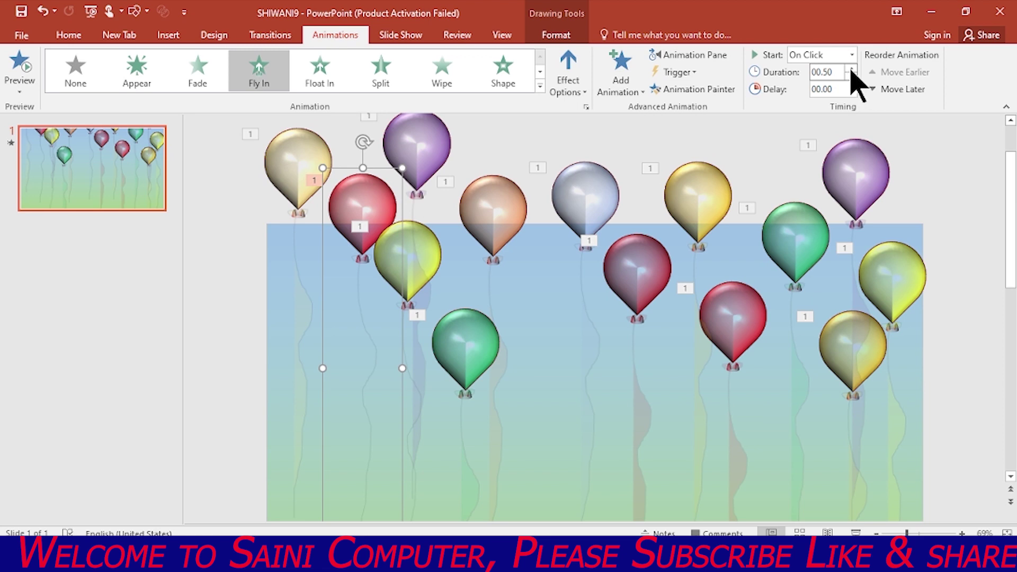
{"action": "left_click_drag", "start_coordinate": [421, 259], "coordinate": [446, 276]}
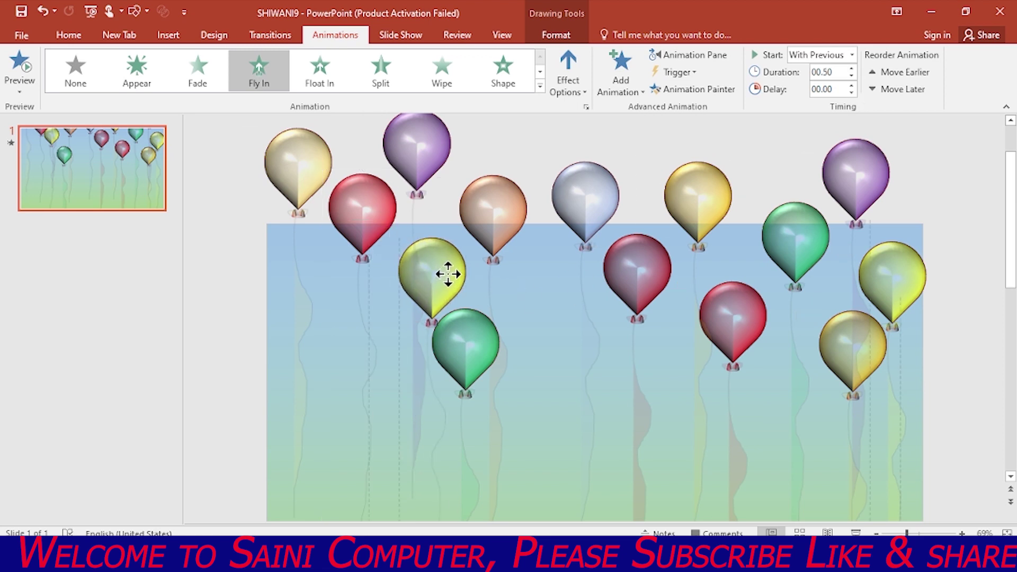
{"action": "left_click", "coordinate": [851, 69]}
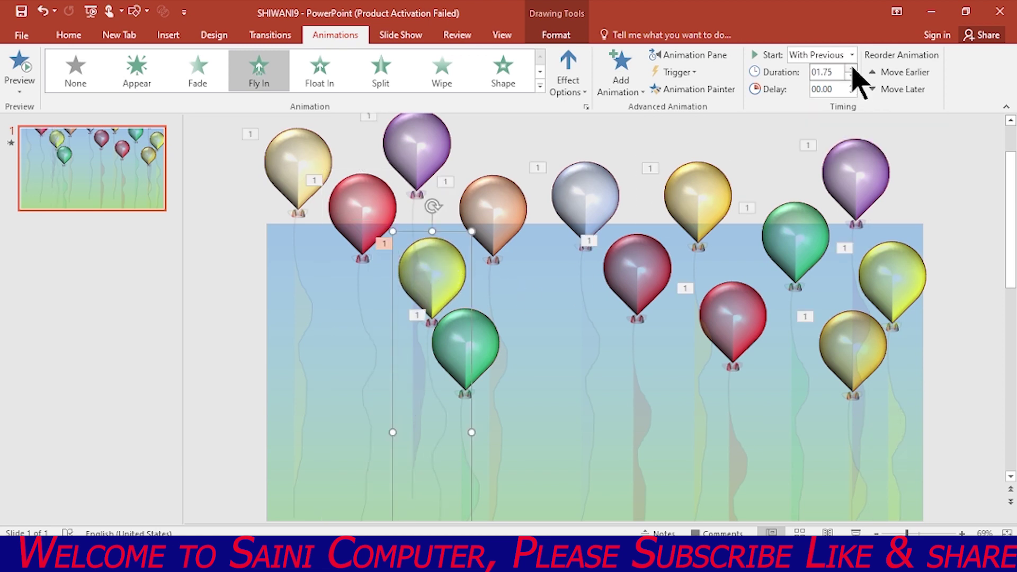
- Give the purple, green, orange, silver, red and other balloons varied durations, starting With Previous
{"action": "left_click", "coordinate": [434, 145]}
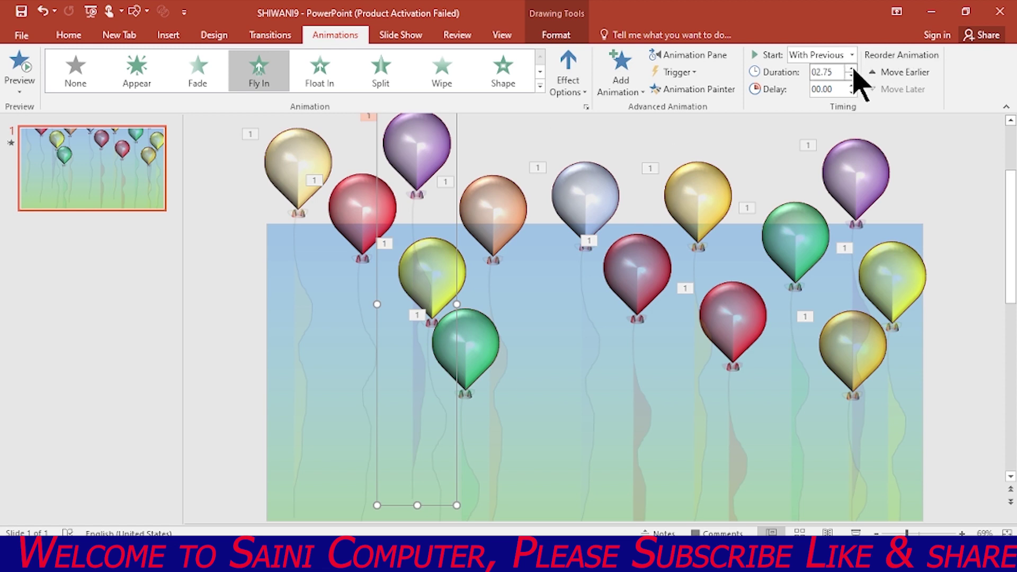
{"action": "left_click", "coordinate": [476, 332]}
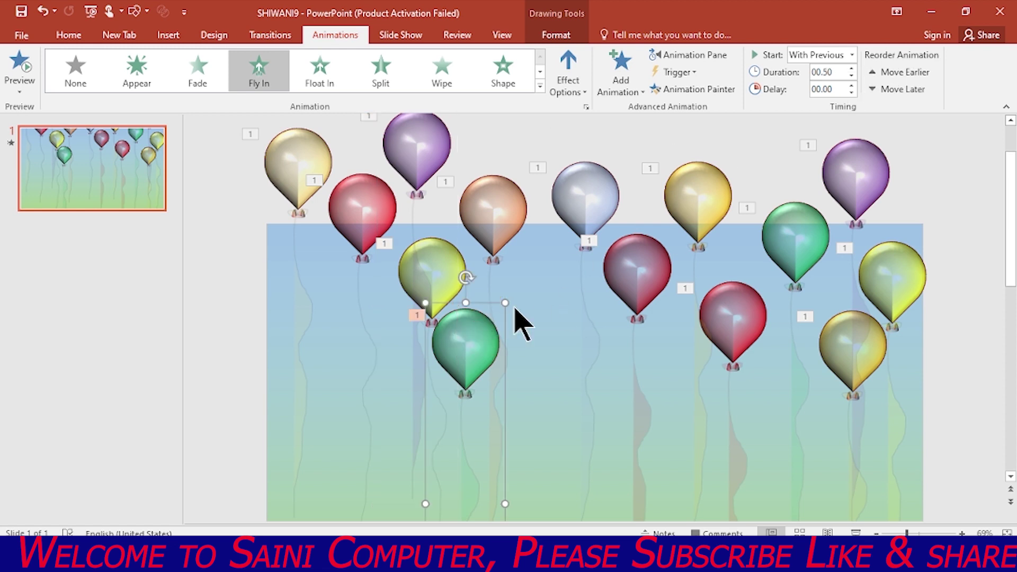
{"action": "left_click", "coordinate": [851, 69]}
{"action": "left_click", "coordinate": [851, 69]}
{"action": "left_click", "coordinate": [851, 68]}
{"action": "left_click", "coordinate": [851, 69]}
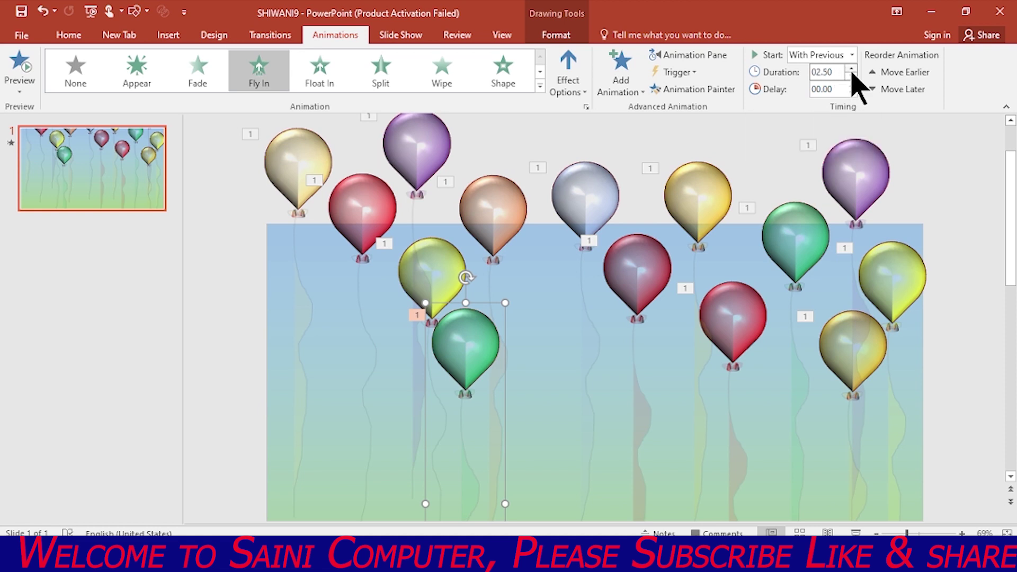
{"action": "left_click", "coordinate": [504, 214]}
{"action": "left_click", "coordinate": [851, 69]}
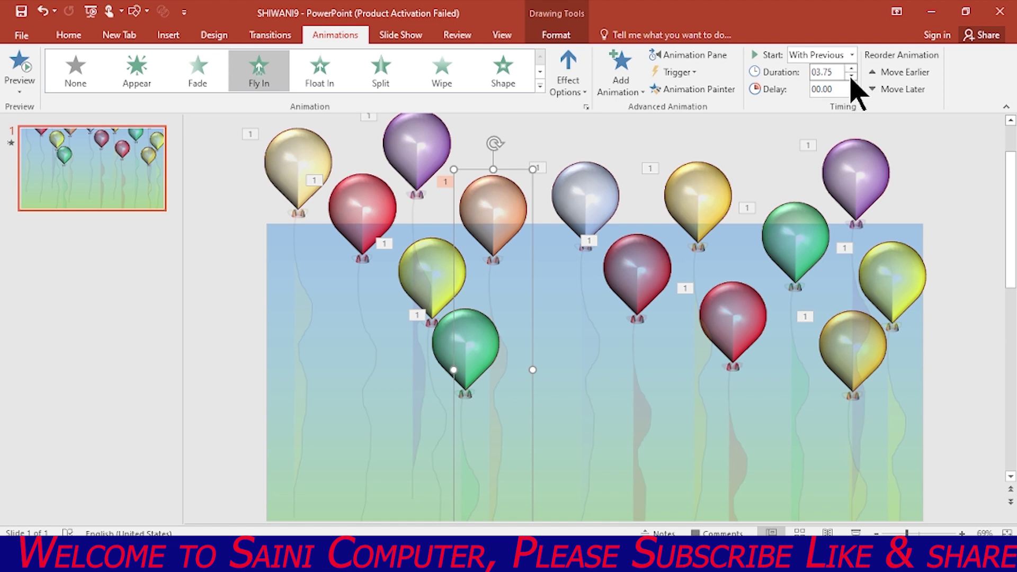
{"action": "left_click", "coordinate": [614, 201]}
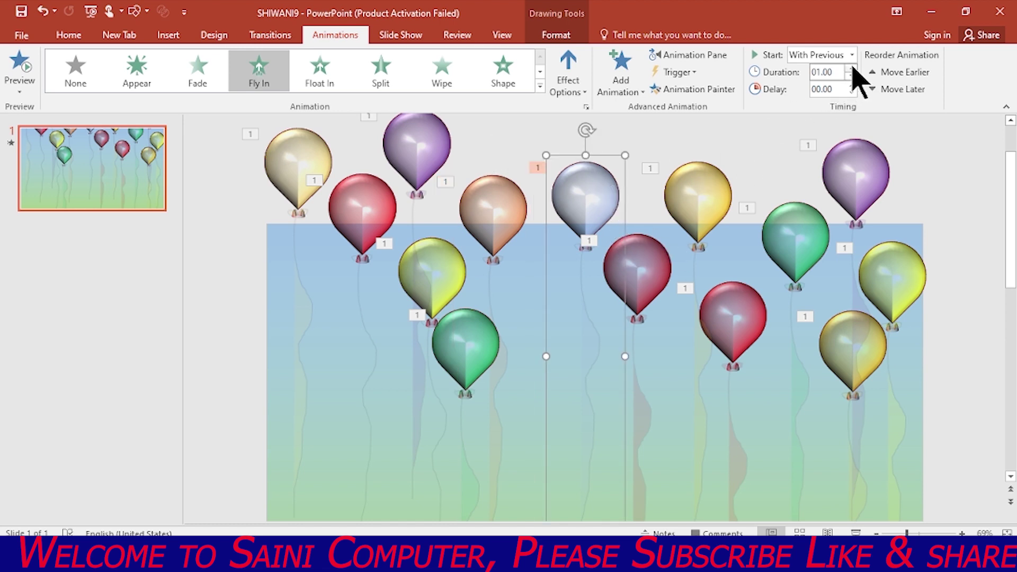
{"action": "left_click", "coordinate": [646, 269]}
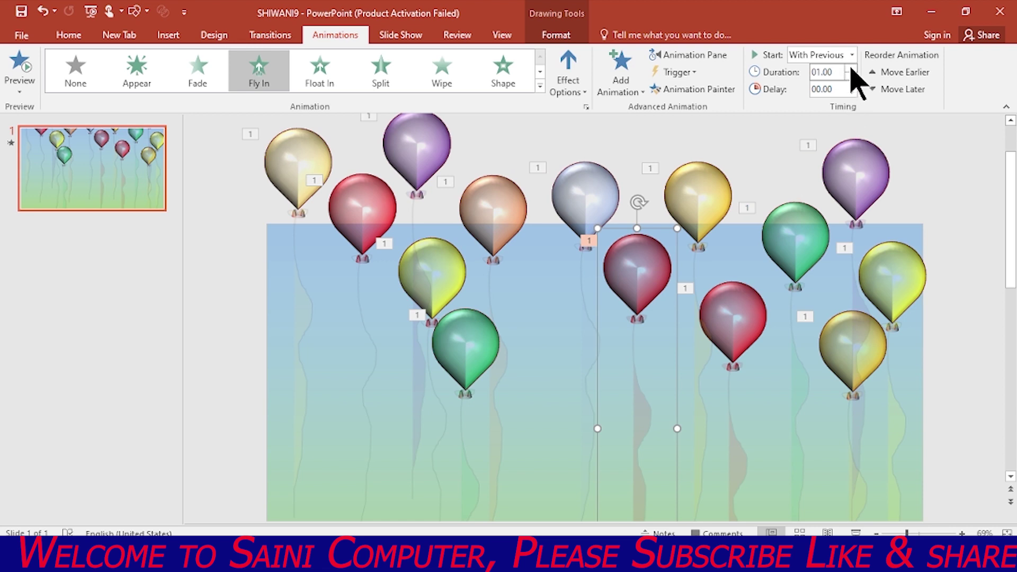
{"action": "left_click", "coordinate": [699, 206]}
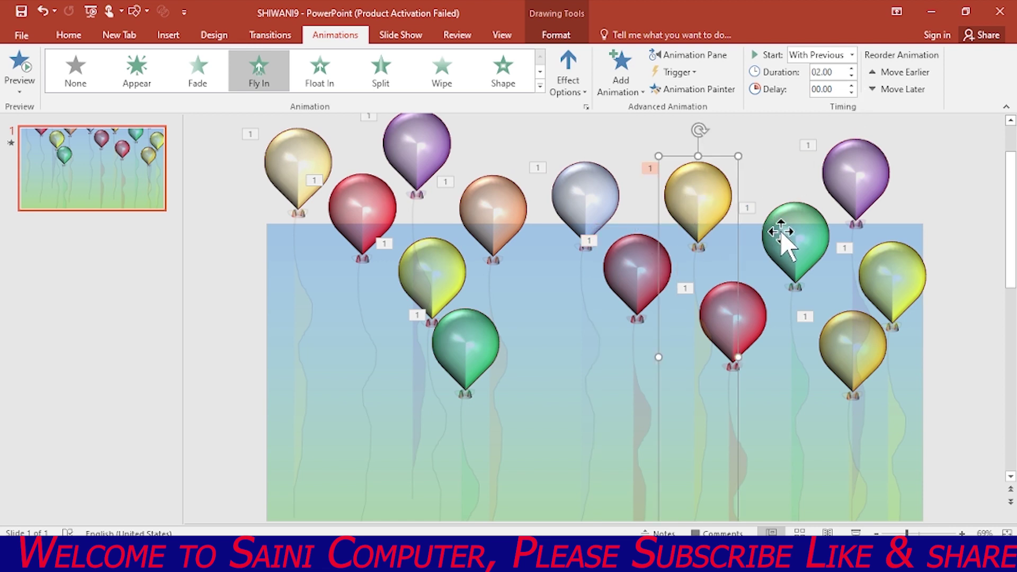
{"action": "left_click", "coordinate": [745, 309]}
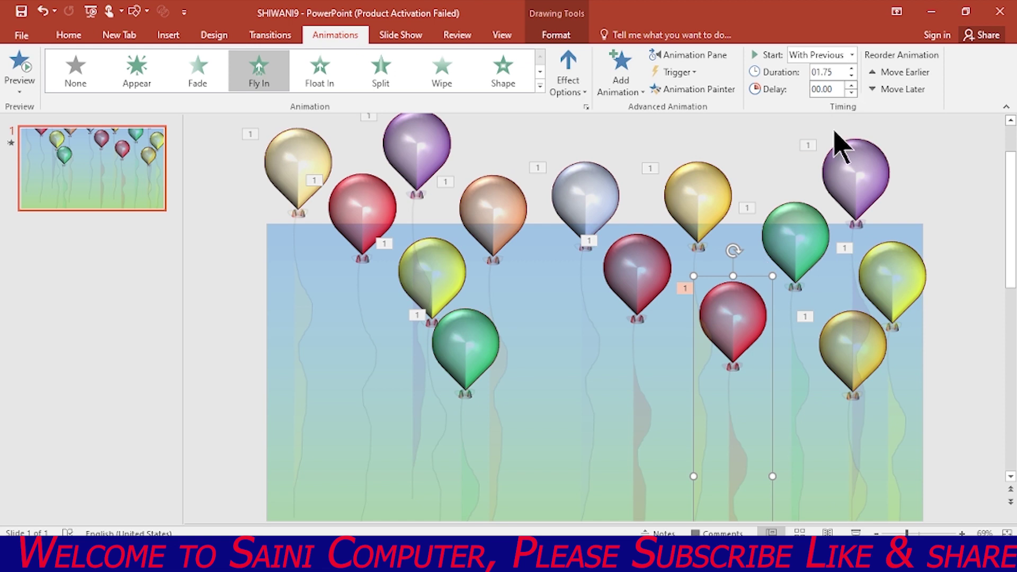
{"action": "left_click", "coordinate": [797, 235]}
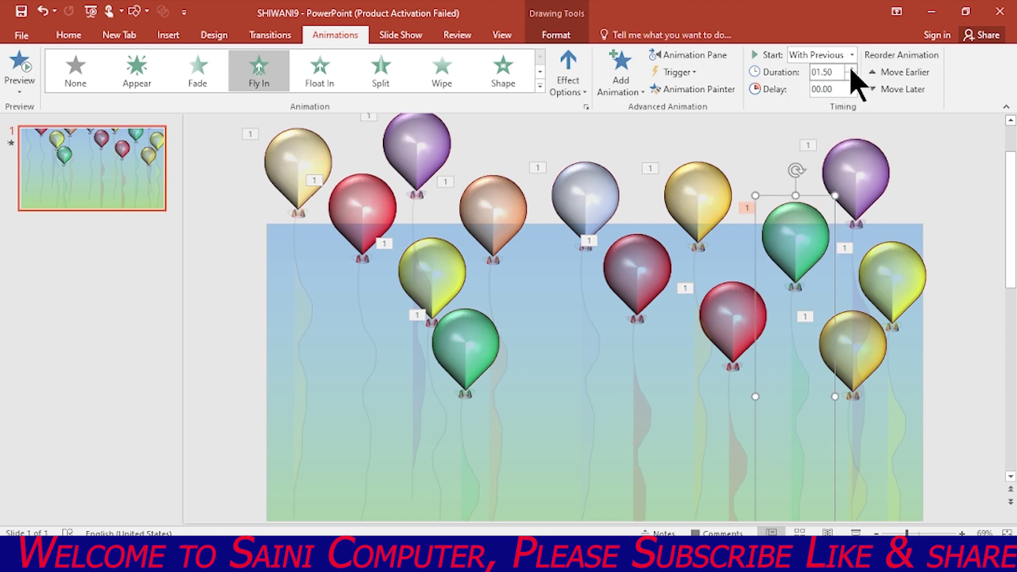
{"action": "left_click", "coordinate": [861, 159]}
{"action": "left_click", "coordinate": [852, 54]}
{"action": "left_click", "coordinate": [847, 79]}
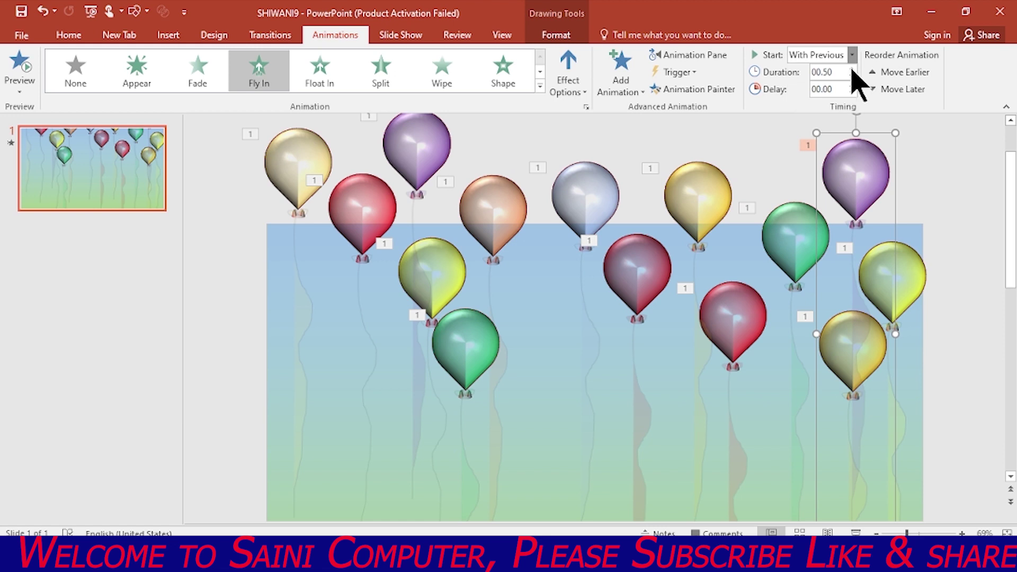
- Lengthen the upper yellow balloon's duration and open the Animation Pane with all animations selected
{"action": "left_click", "coordinate": [869, 352]}
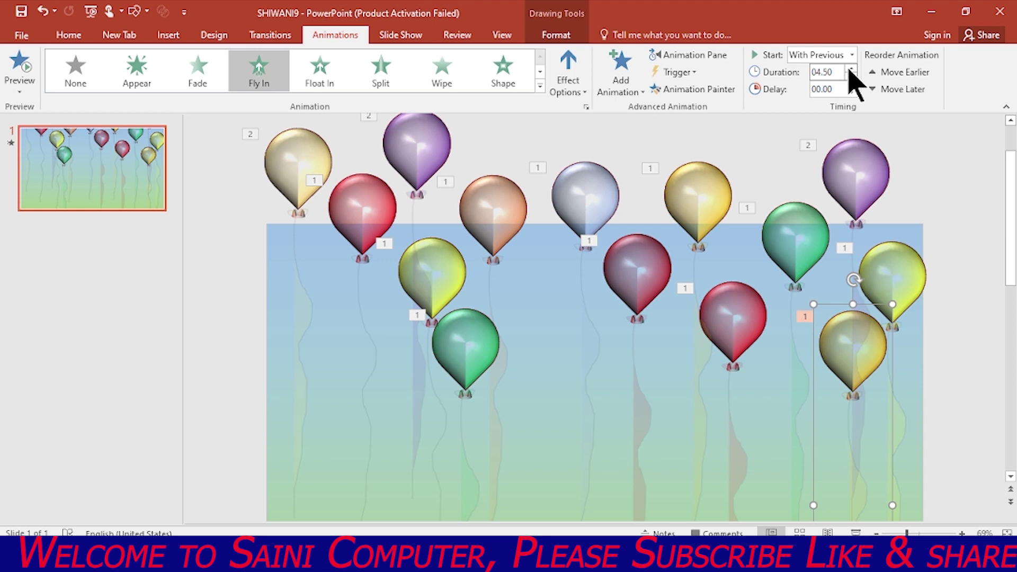
{"action": "left_click", "coordinate": [914, 270]}
{"action": "left_click", "coordinate": [851, 69]}
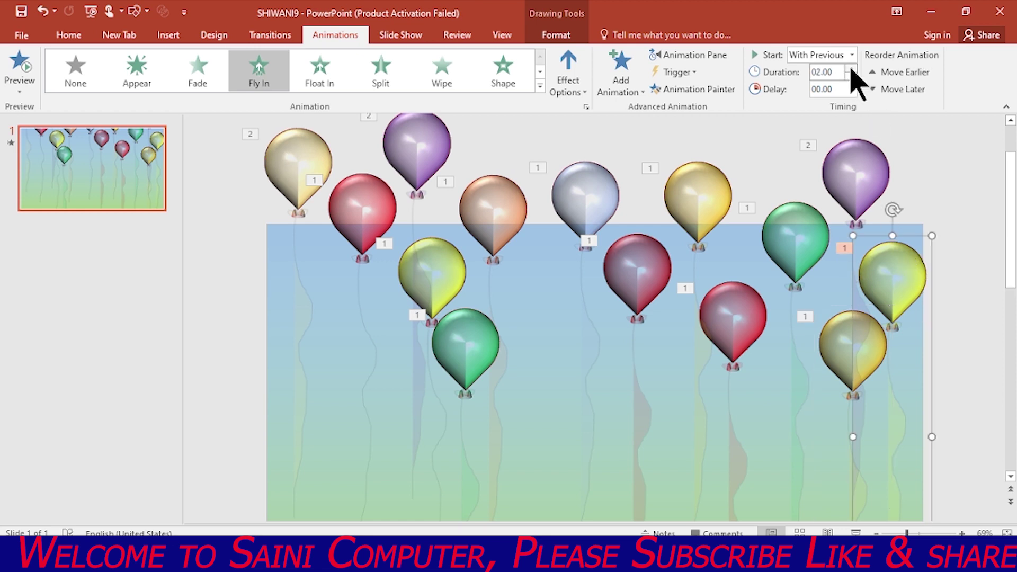
{"action": "left_click", "coordinate": [689, 55]}
{"action": "key", "text": "ctrl+a"}
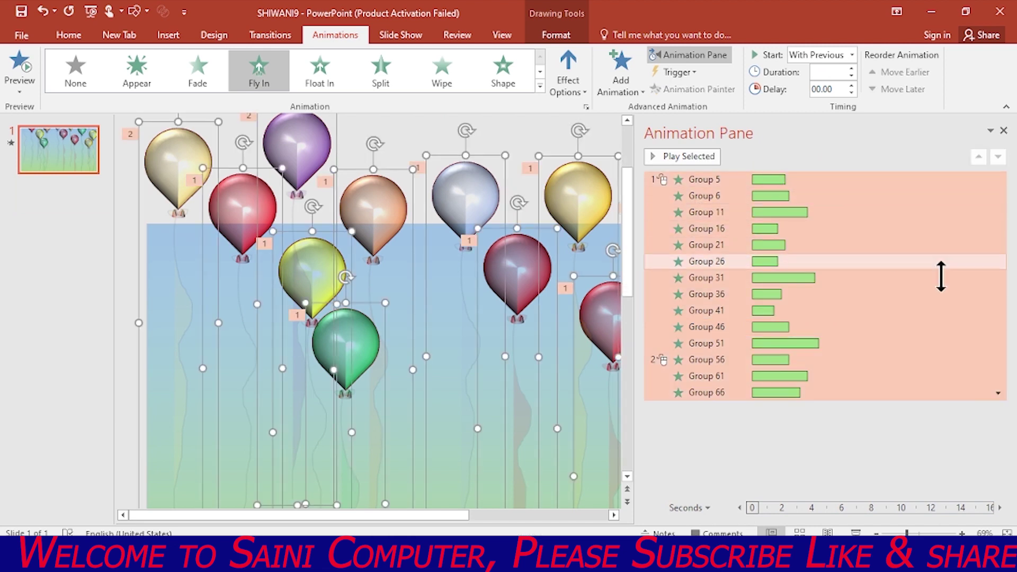
- Set all animations to start With Previous, fly from bottom, repeat Until End of Slide, then play the show
{"action": "left_click", "coordinate": [997, 392]}
{"action": "left_click", "coordinate": [910, 480]}
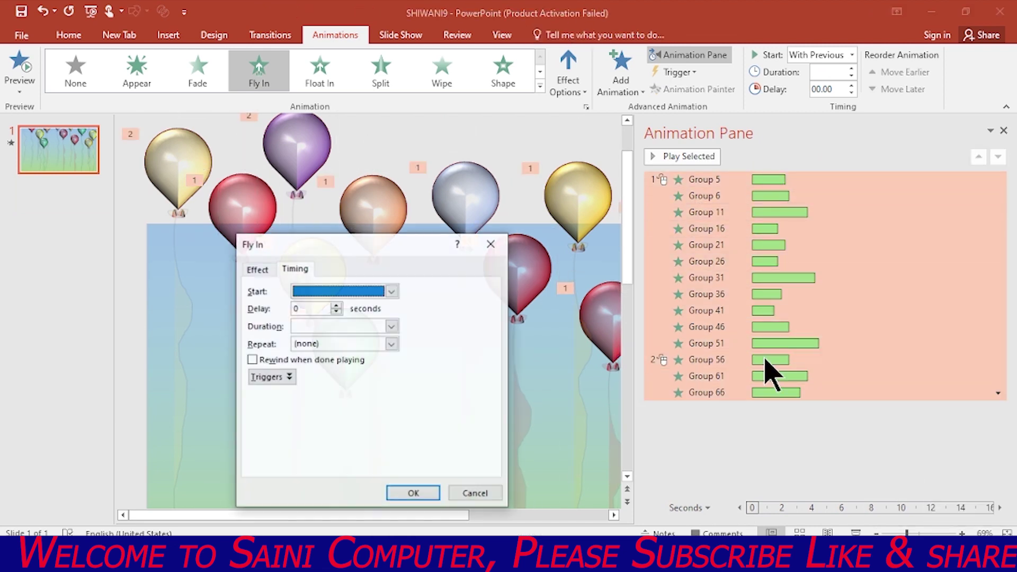
{"action": "left_click", "coordinate": [391, 290]}
{"action": "left_click", "coordinate": [395, 317]}
{"action": "left_click", "coordinate": [391, 344]}
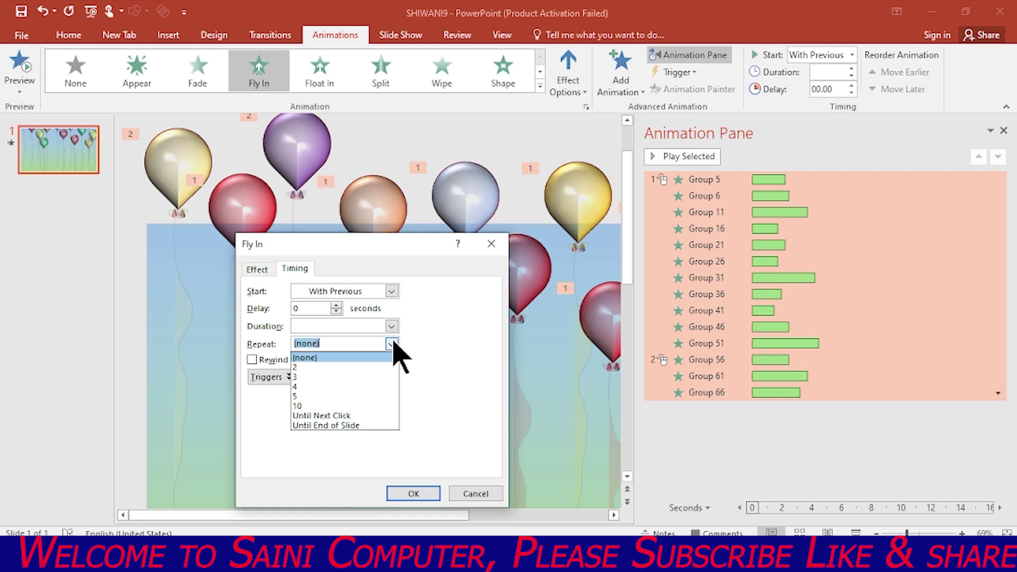
{"action": "left_click", "coordinate": [347, 416]}
{"action": "left_click", "coordinate": [392, 344]}
{"action": "left_click", "coordinate": [347, 424]}
{"action": "left_click", "coordinate": [257, 270]}
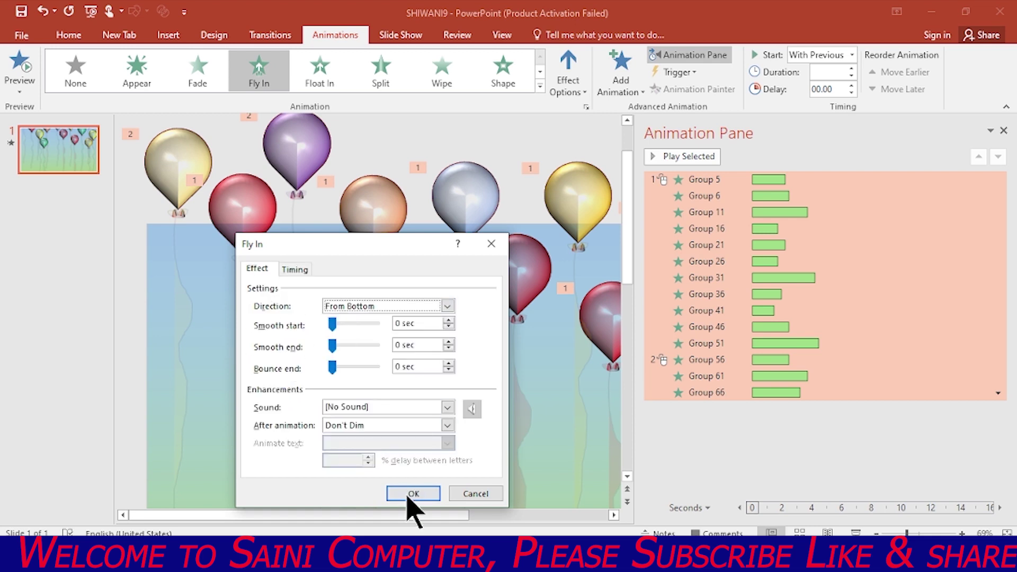
{"action": "left_click", "coordinate": [405, 493]}
{"action": "key", "text": "F5"}
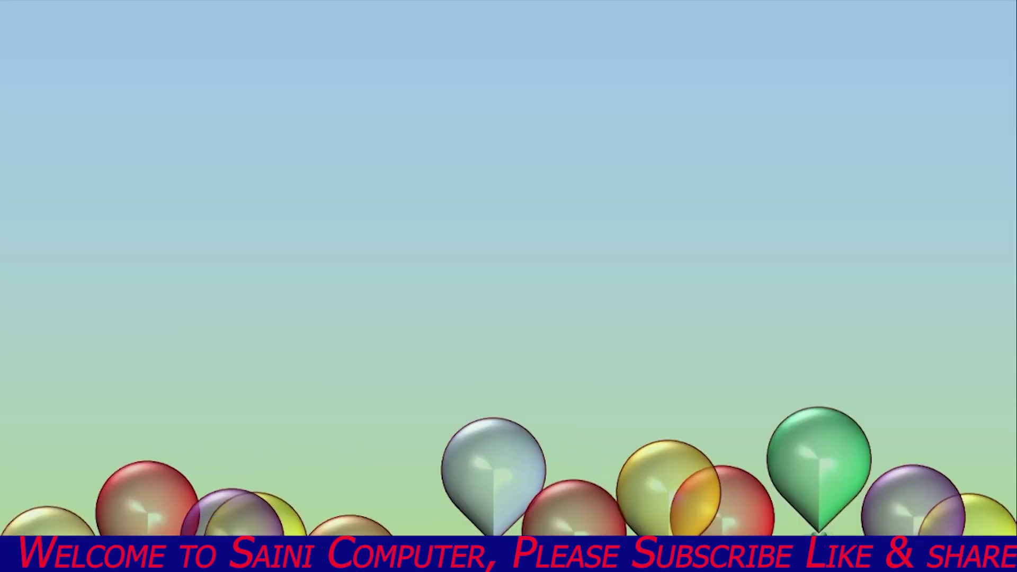